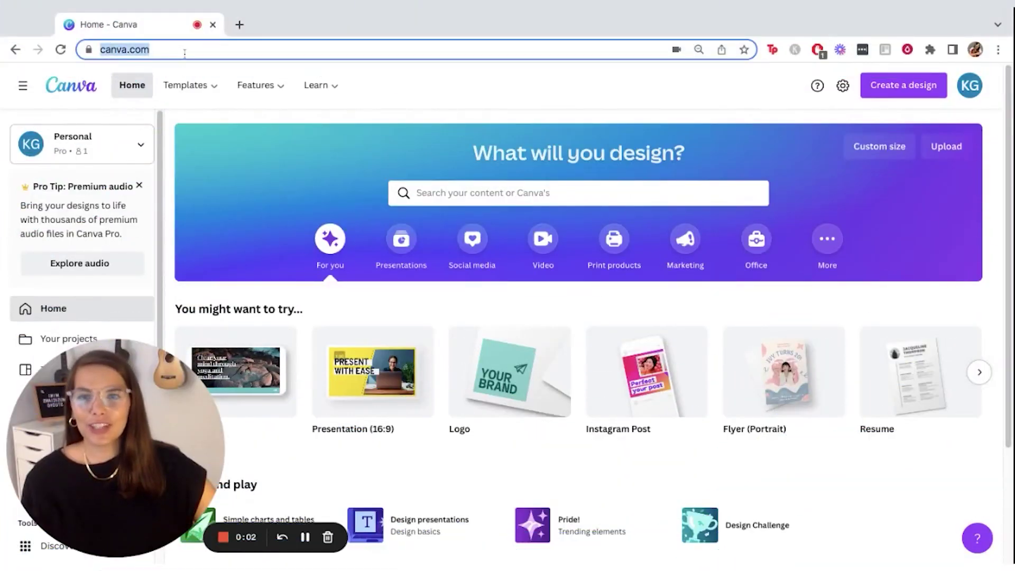
- Open Canva's Templates page from the left sidebar
left_click(909, 297)
scroll(99, 236, "down", 1)
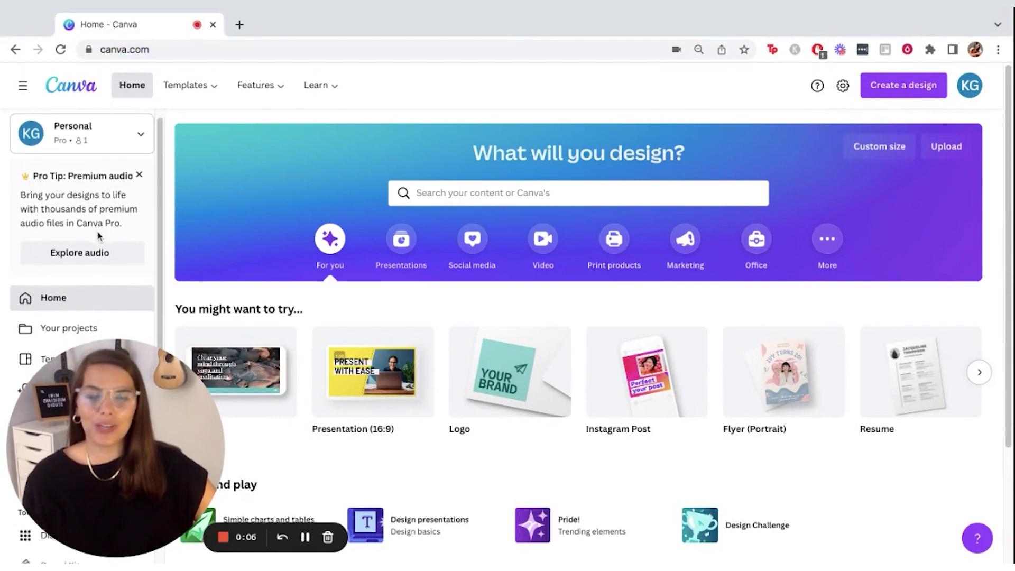
scroll(98, 235, "down", 2)
scroll(97, 236, "down", 2)
scroll(80, 222, "down", 2)
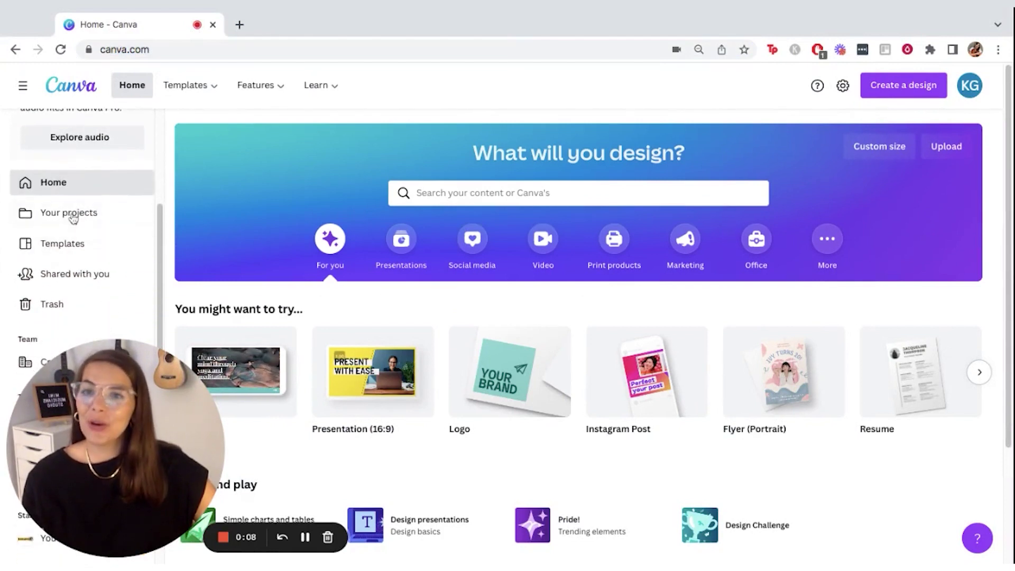
scroll(64, 230, "down", 1)
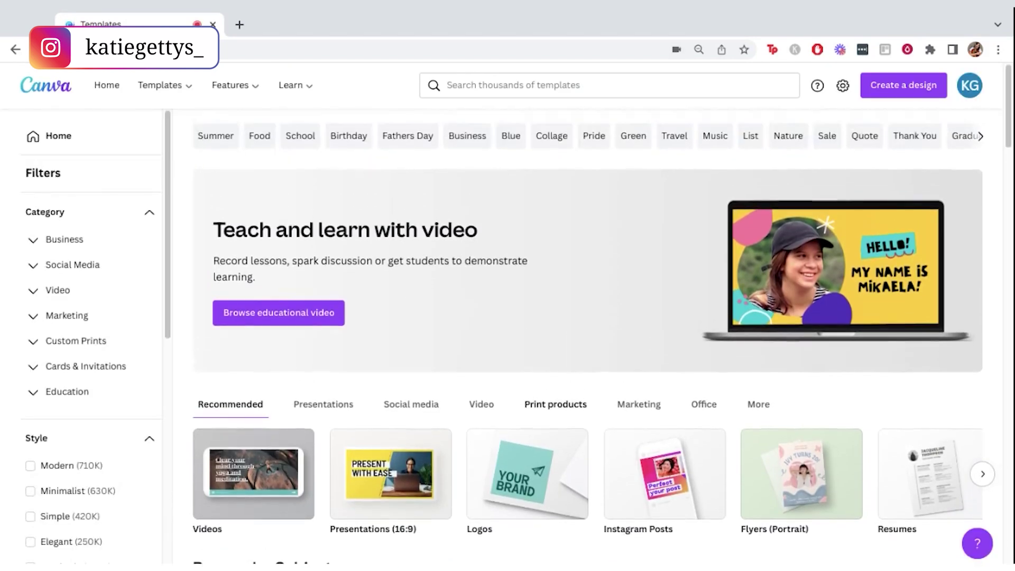
- Browse more Education template topics, then start a new Presentation (16:9) design
left_click(980, 139)
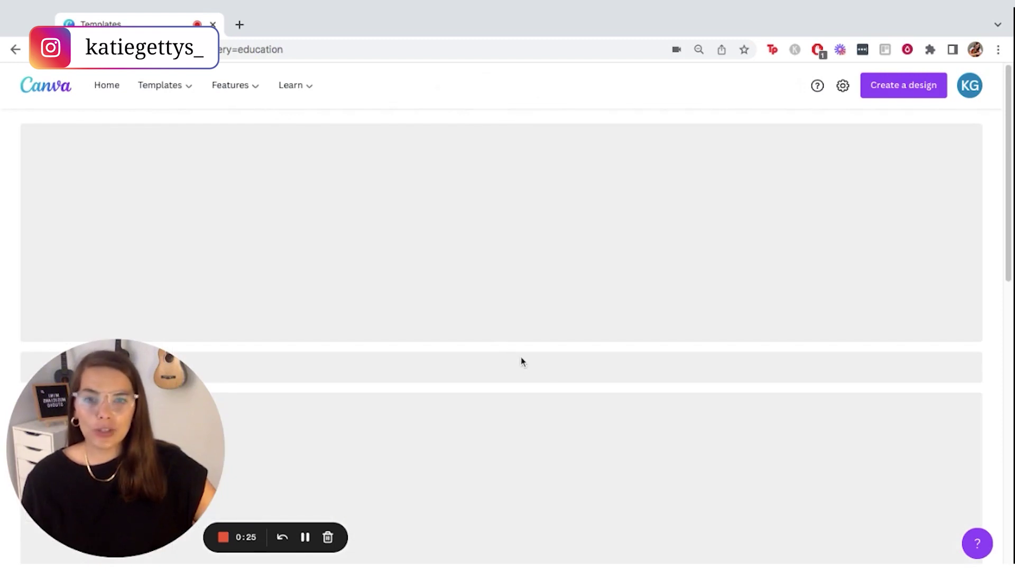
scroll(539, 358, "down", 1)
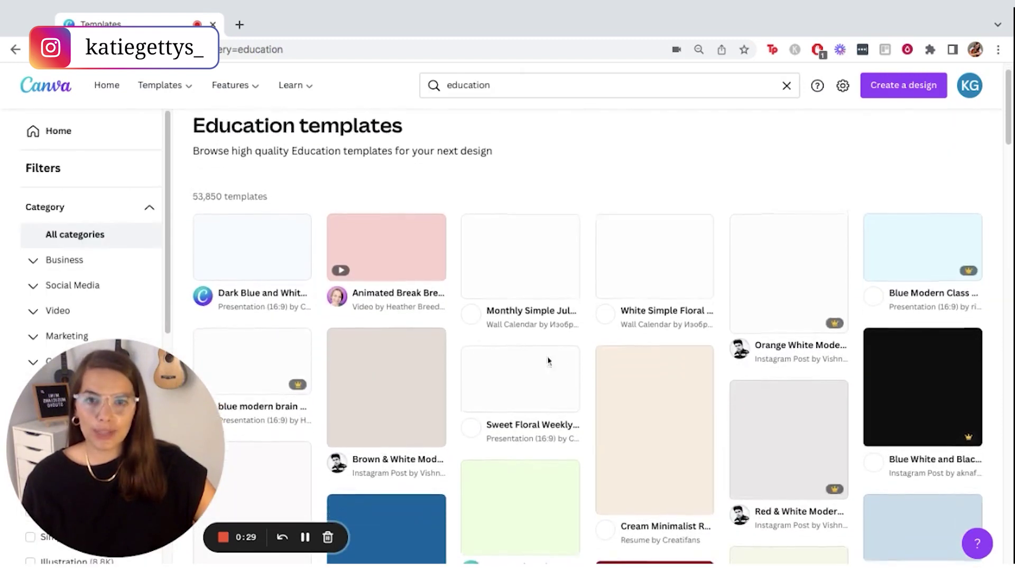
scroll(564, 357, "down", 3)
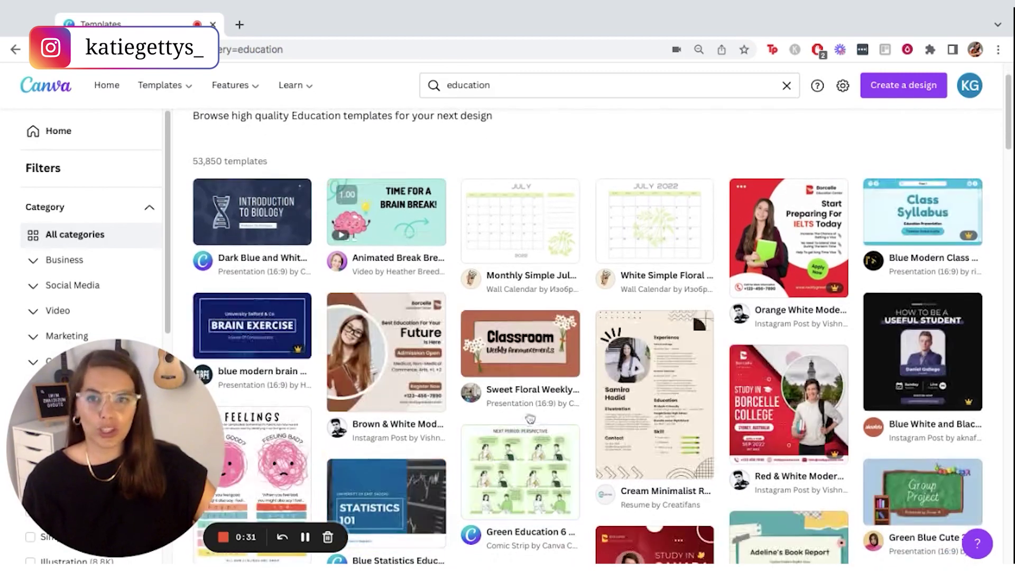
scroll(529, 413, "down", 2)
scroll(554, 410, "down", 1)
scroll(674, 406, "down", 1)
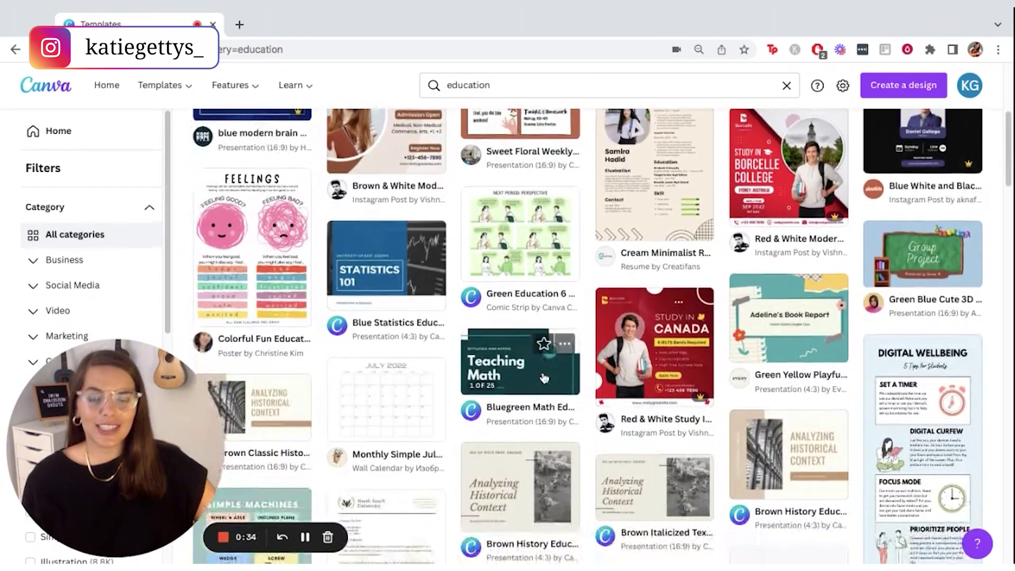
scroll(778, 403, "down", 1)
scroll(777, 403, "down", 5)
scroll(674, 367, "down", 2)
scroll(673, 366, "down", 3)
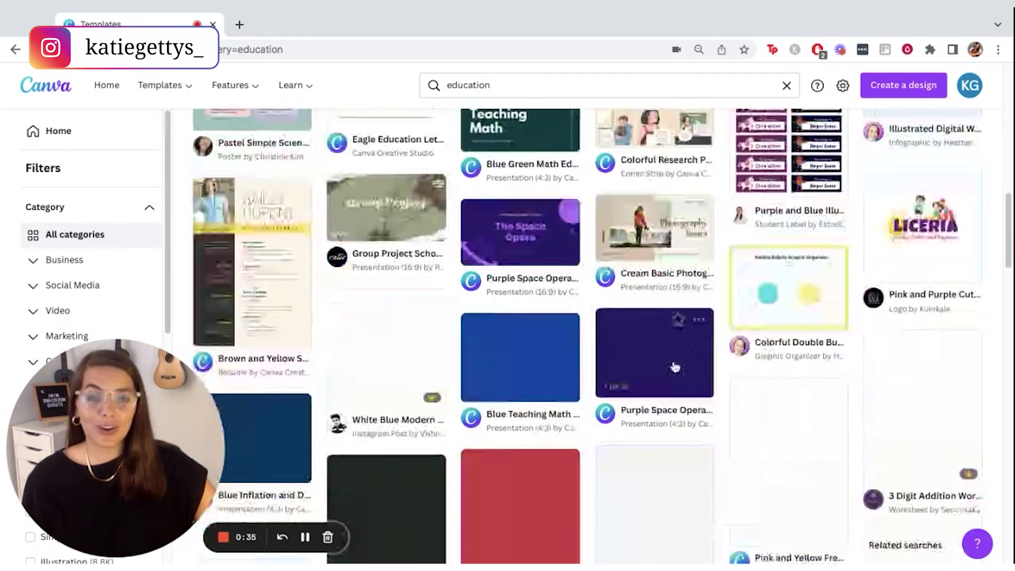
scroll(674, 367, "down", 1)
scroll(674, 366, "down", 1)
scroll(674, 367, "down", 2)
scroll(674, 366, "down", 2)
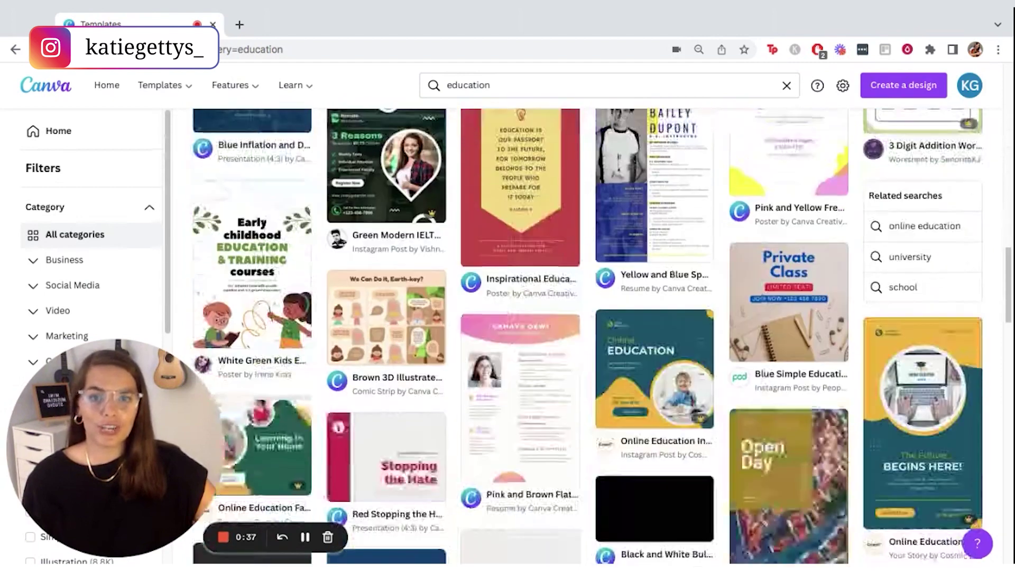
scroll(674, 366, "down", 2)
scroll(674, 367, "up", 3)
scroll(674, 366, "up", 3)
scroll(674, 366, "up", 3)
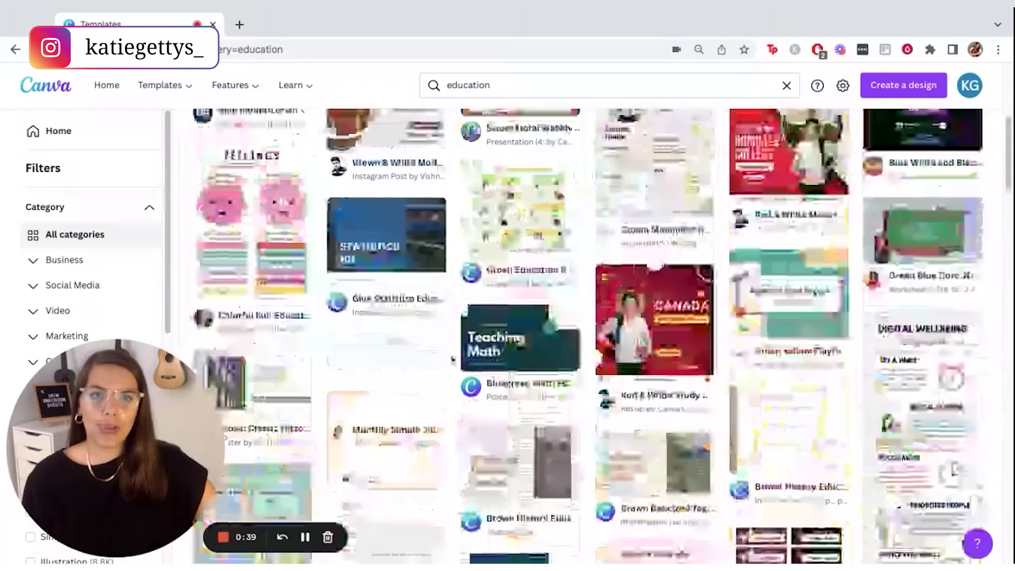
scroll(673, 366, "up", 3)
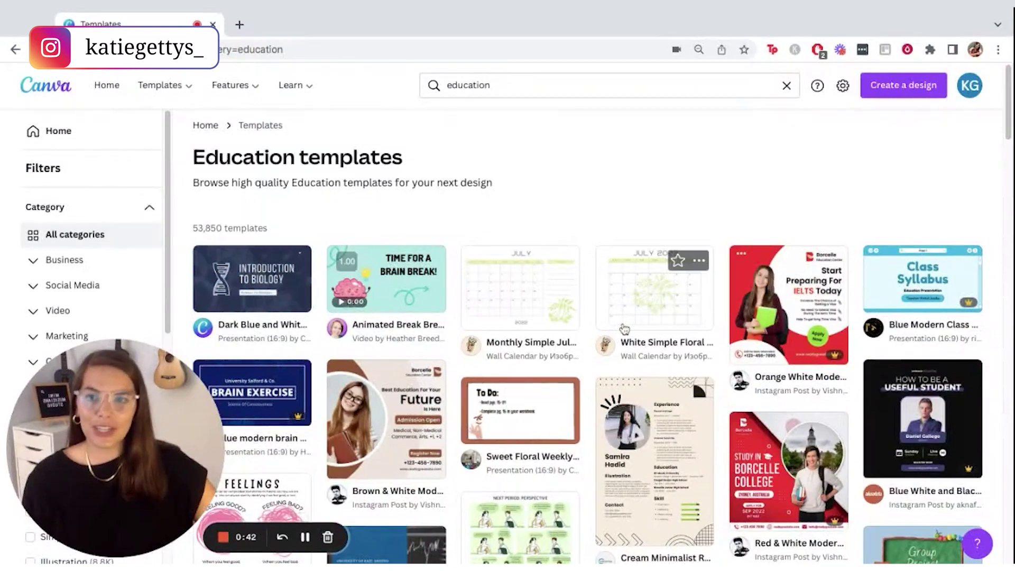
left_click(903, 90)
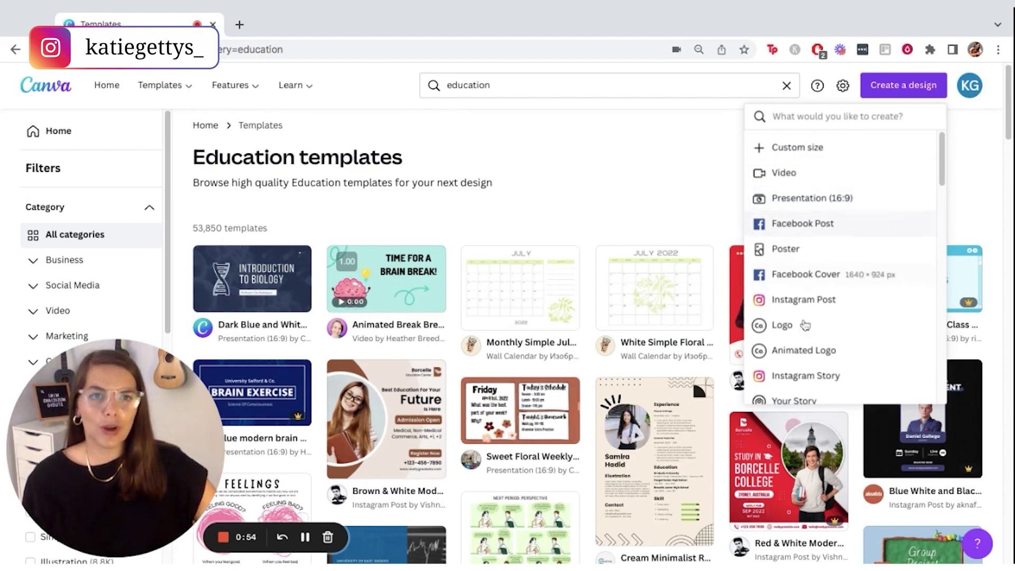
left_click(797, 198)
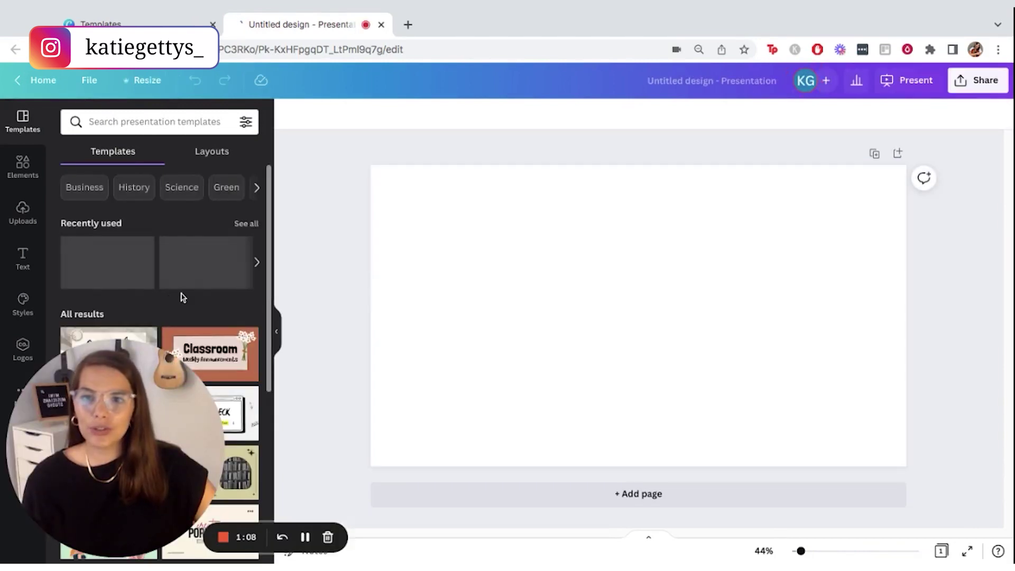
scroll(193, 290, "down", 2)
scroll(202, 265, "down", 2)
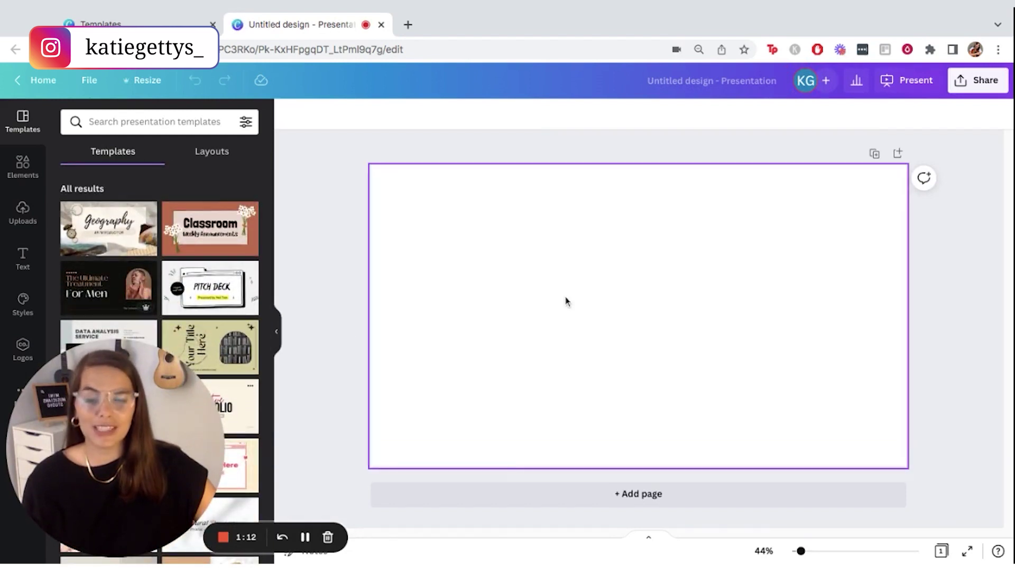
scroll(218, 238, "up", 3)
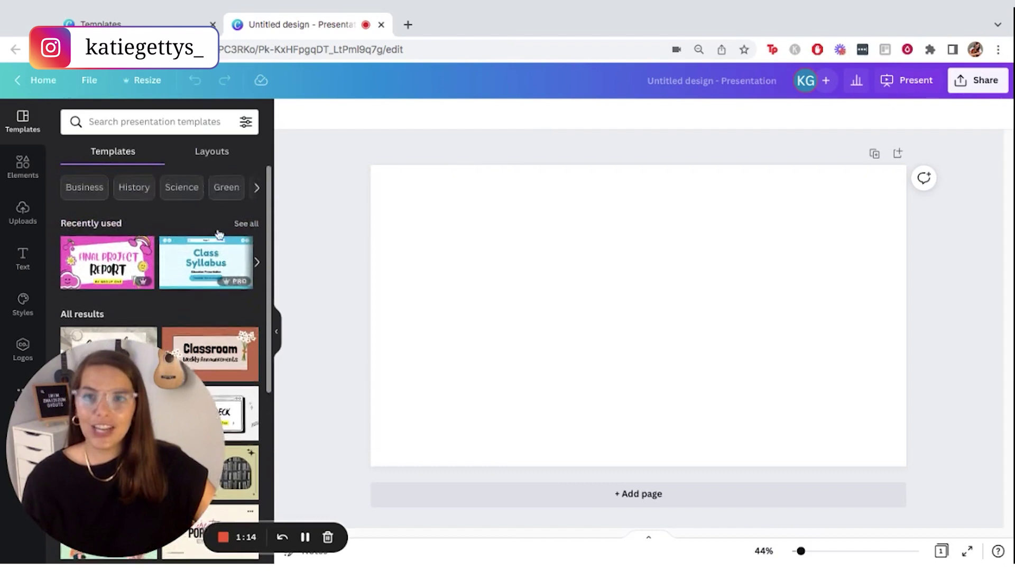
- Search the presentation templates for 'education'
left_click(184, 123)
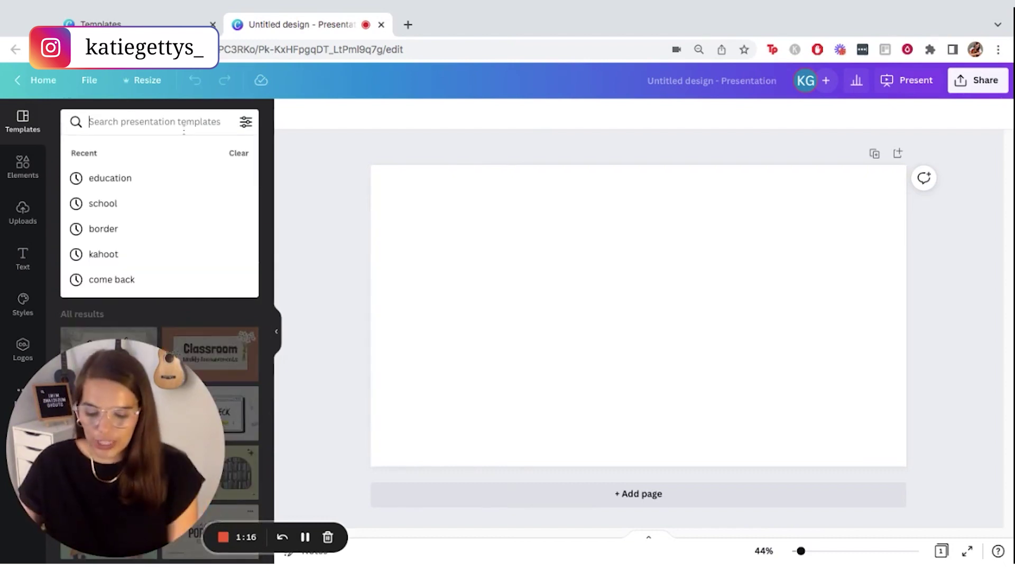
type("education")
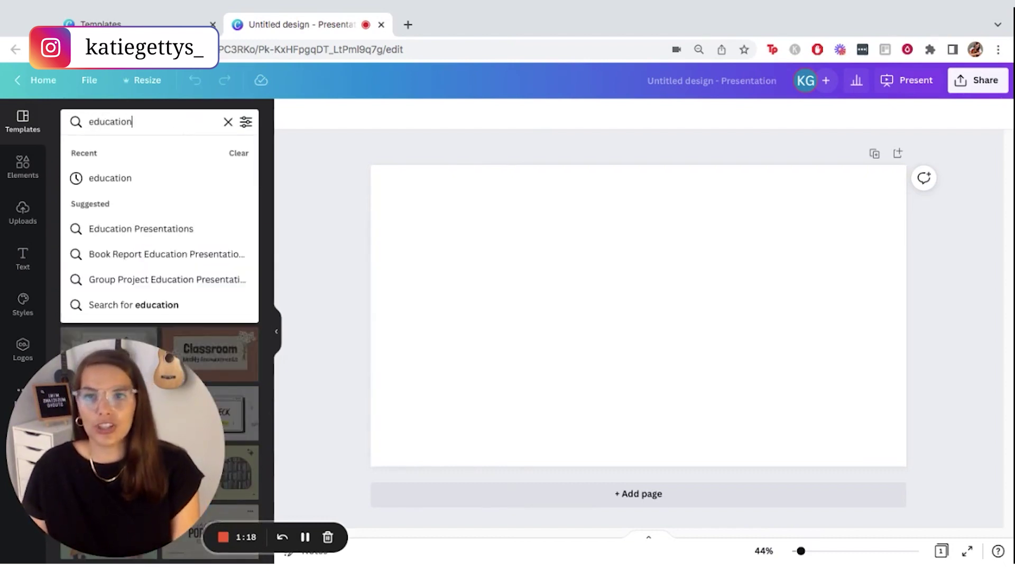
key("Return")
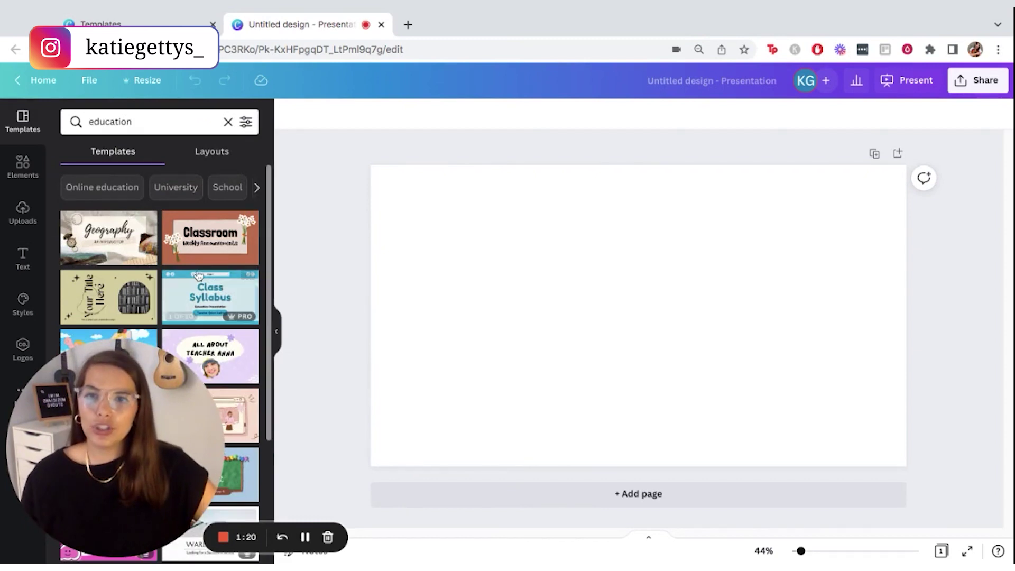
scroll(194, 246, "down", 1)
scroll(201, 293, "down", 3)
scroll(206, 320, "down", 2)
scroll(207, 319, "down", 3)
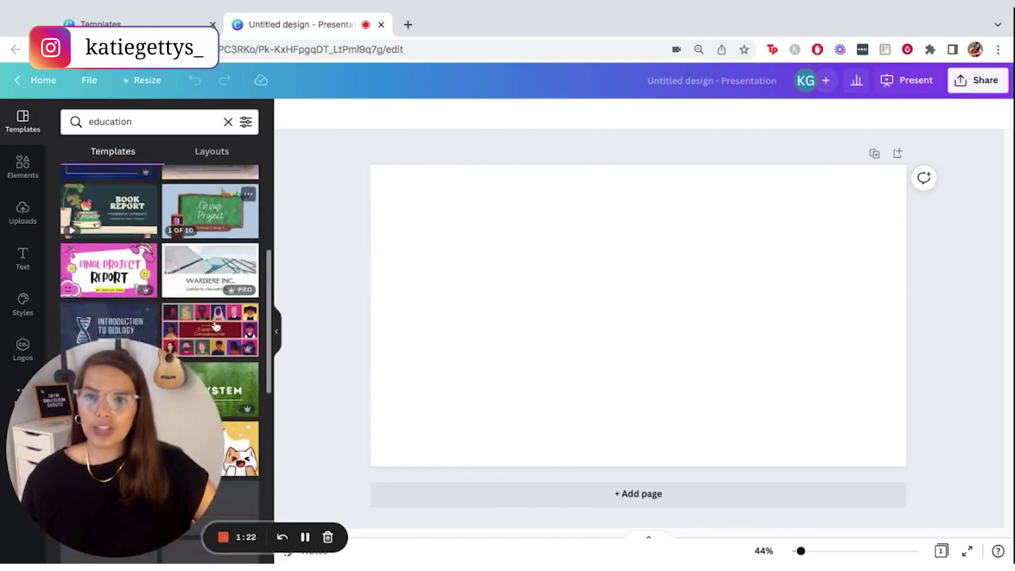
scroll(208, 320, "down", 3)
scroll(210, 320, "down", 3)
scroll(211, 322, "down", 3)
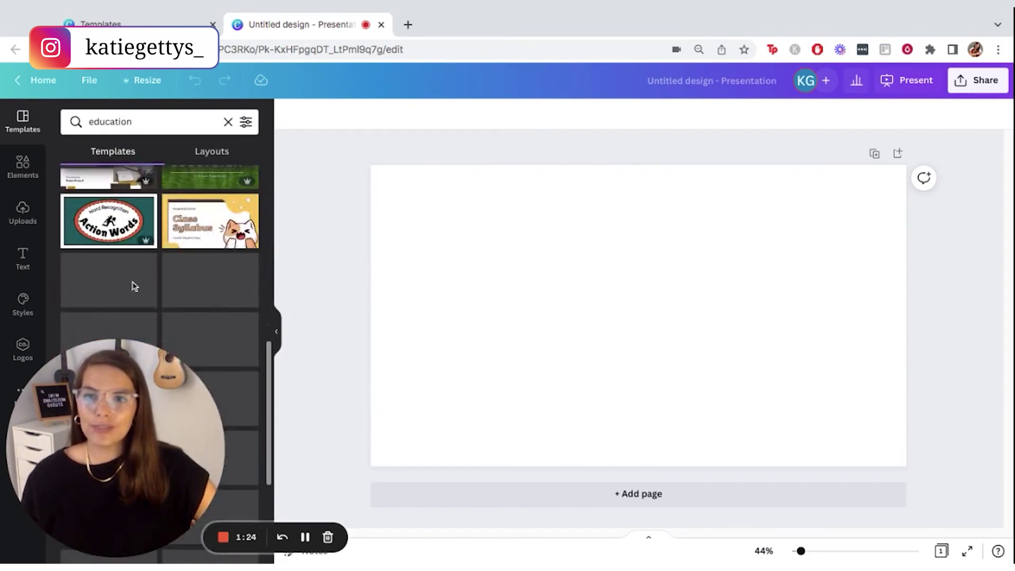
- Add a second page using the Class Syllabus template's cover design
left_click(898, 156)
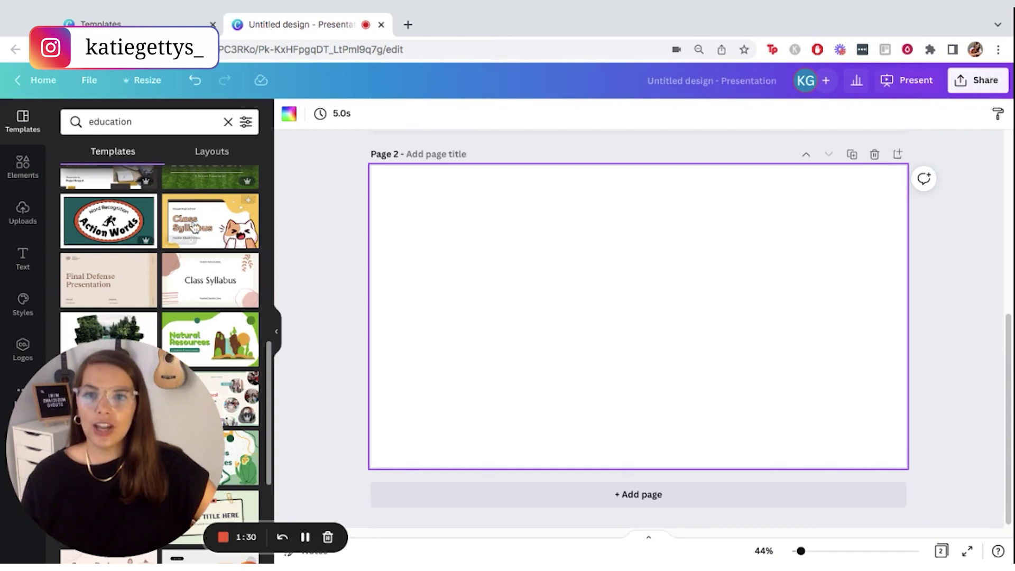
scroll(199, 280, "down", 2)
scroll(192, 278, "down", 2)
scroll(186, 276, "down", 2)
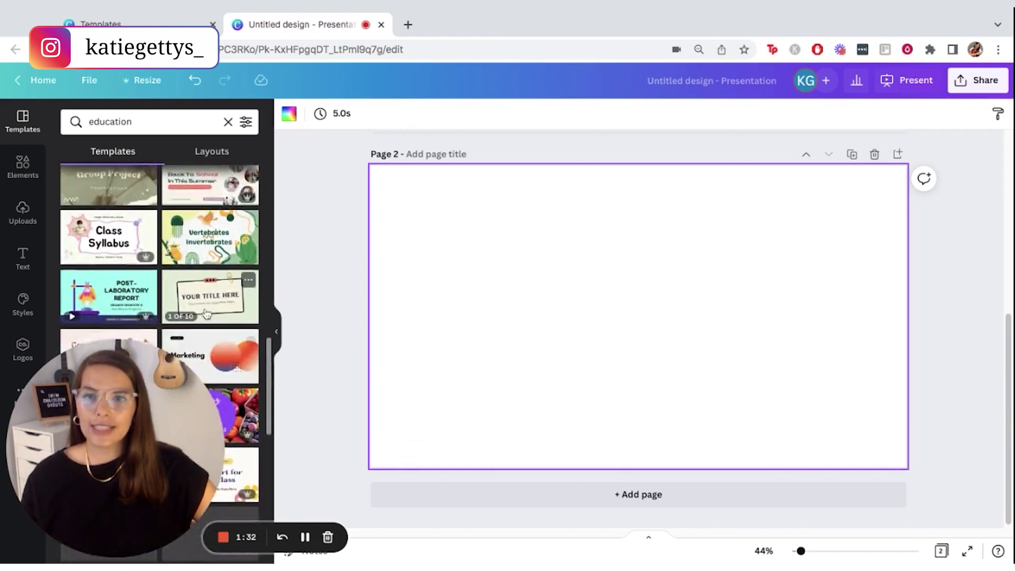
scroll(178, 271, "down", 1)
left_click(99, 221)
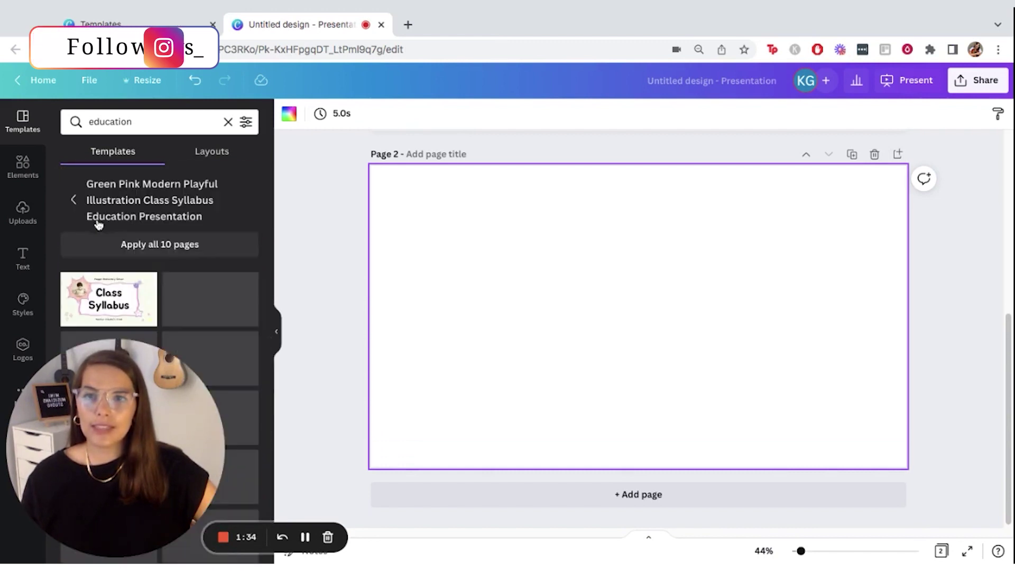
left_click(116, 301)
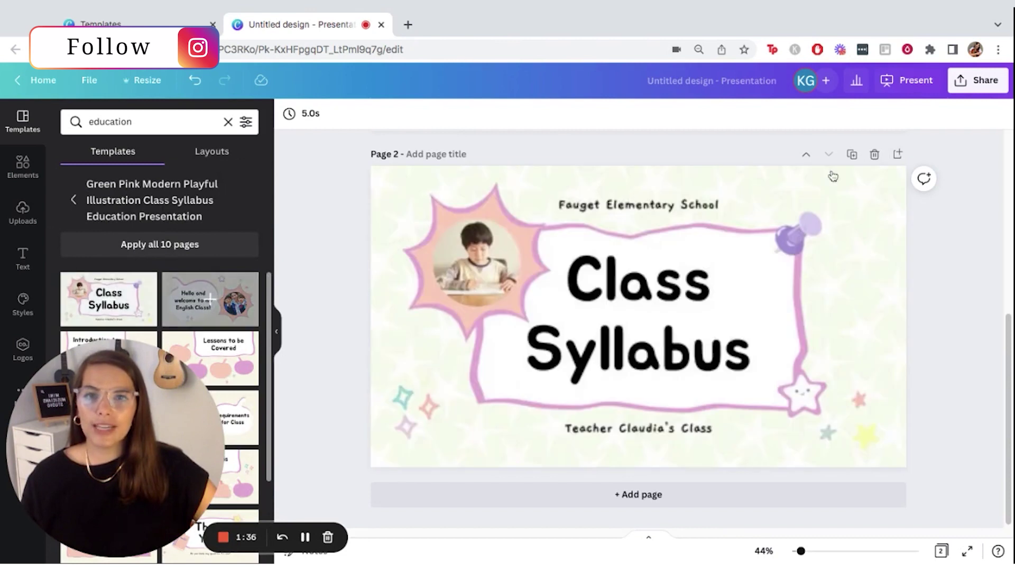
- Add a third page with the Pink Simple Colorful Shapes donut-chart layout
left_click(897, 155)
left_click(74, 201)
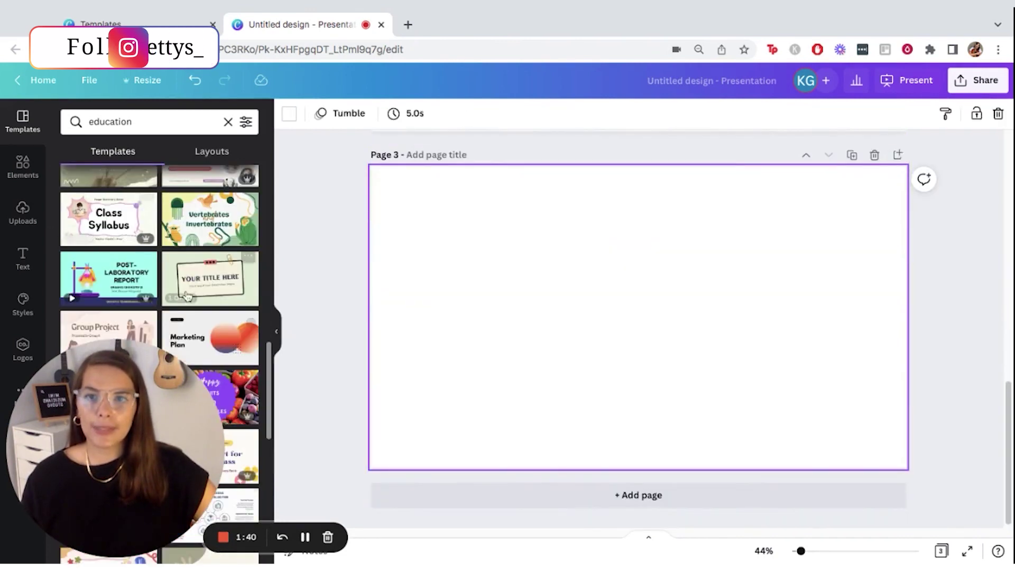
scroll(190, 298, "down", 3)
scroll(190, 297, "down", 1)
scroll(190, 298, "down", 2)
scroll(195, 306, "down", 1)
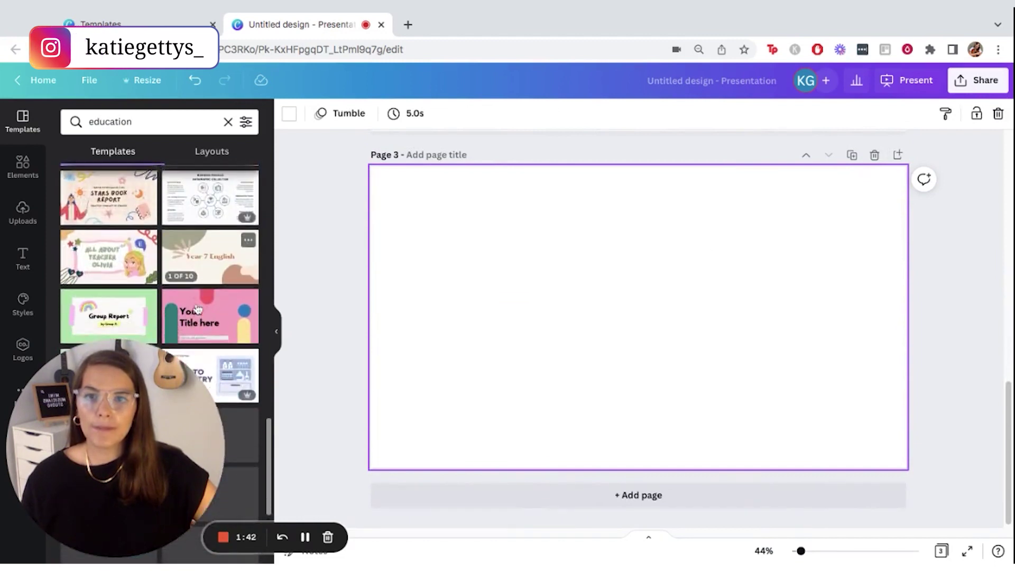
left_click(199, 297)
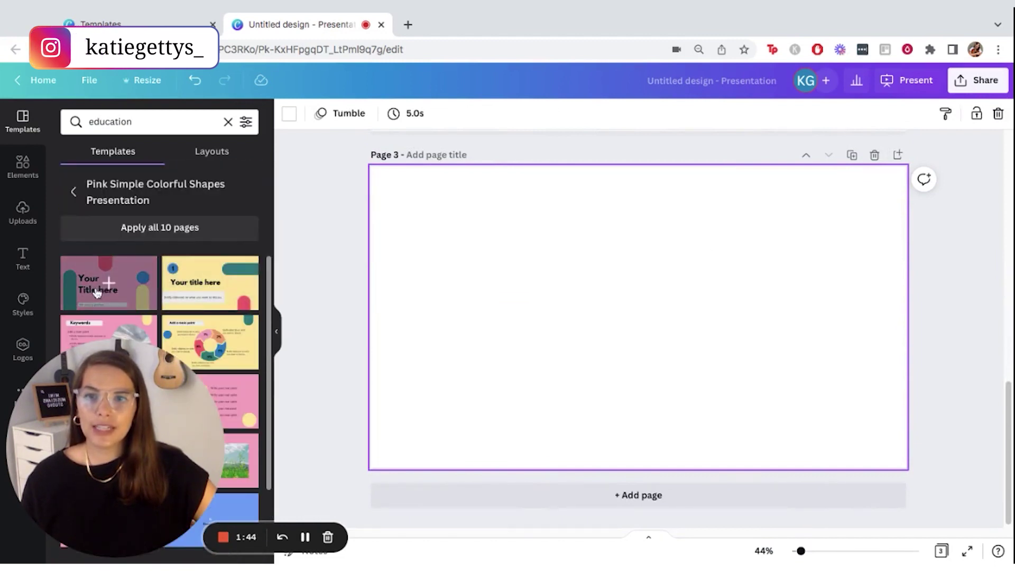
left_click(210, 343)
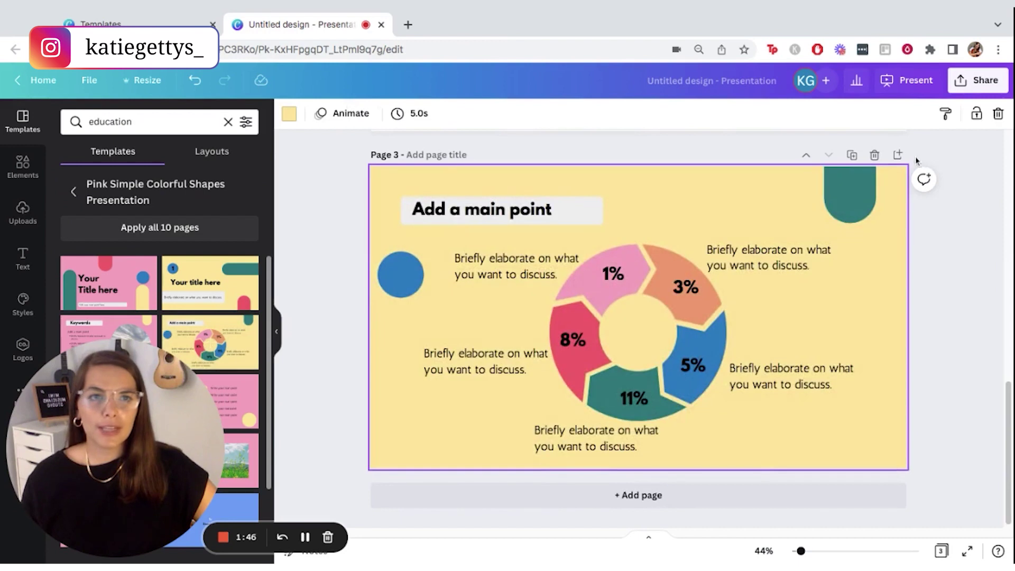
- Add a fourth page with the Online Schools 'According To The Title' layout
left_click(898, 155)
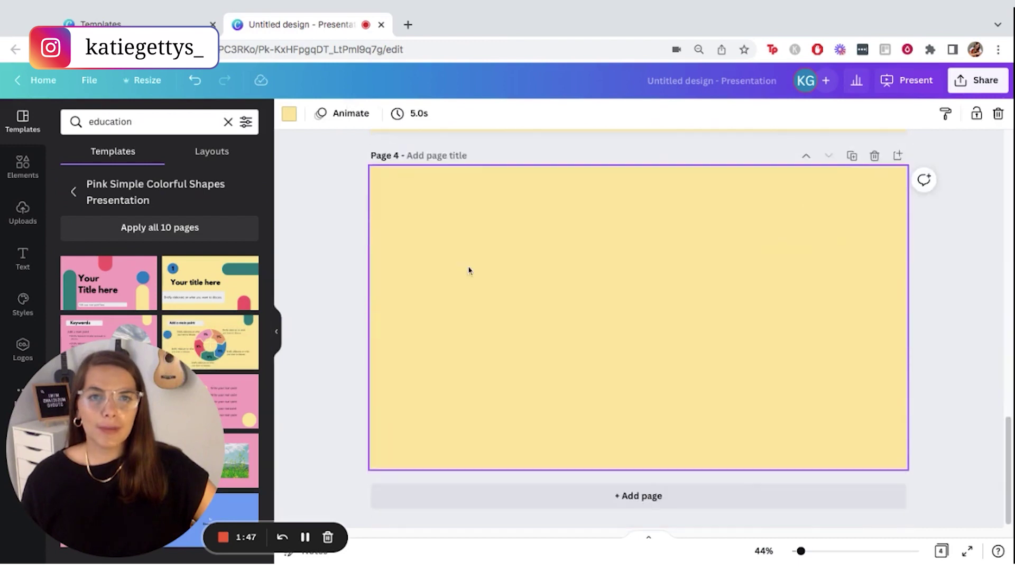
left_click(72, 190)
scroll(201, 342, "down", 1)
scroll(230, 337, "down", 2)
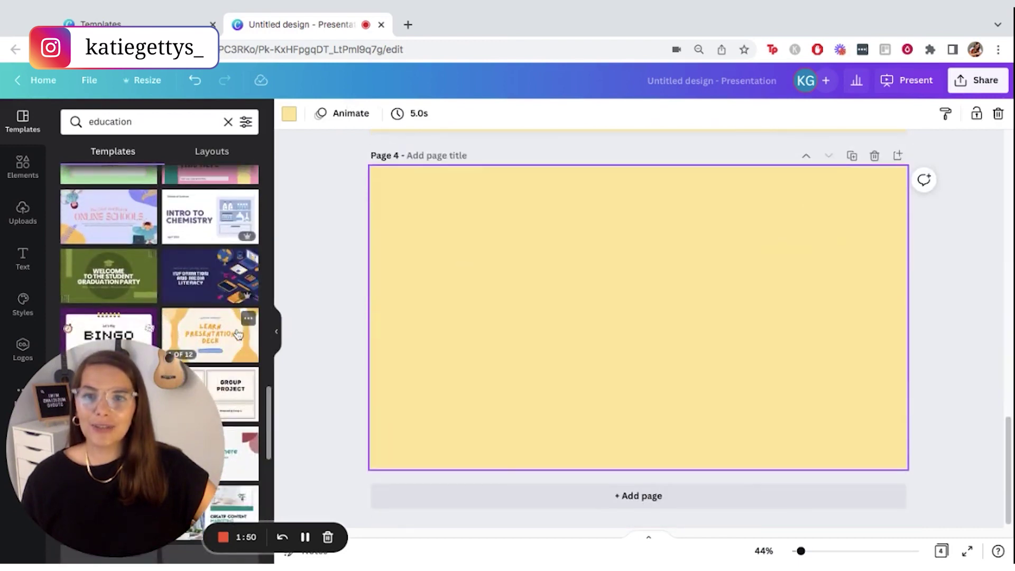
scroll(198, 310, "down", 1)
scroll(134, 262, "up", 2)
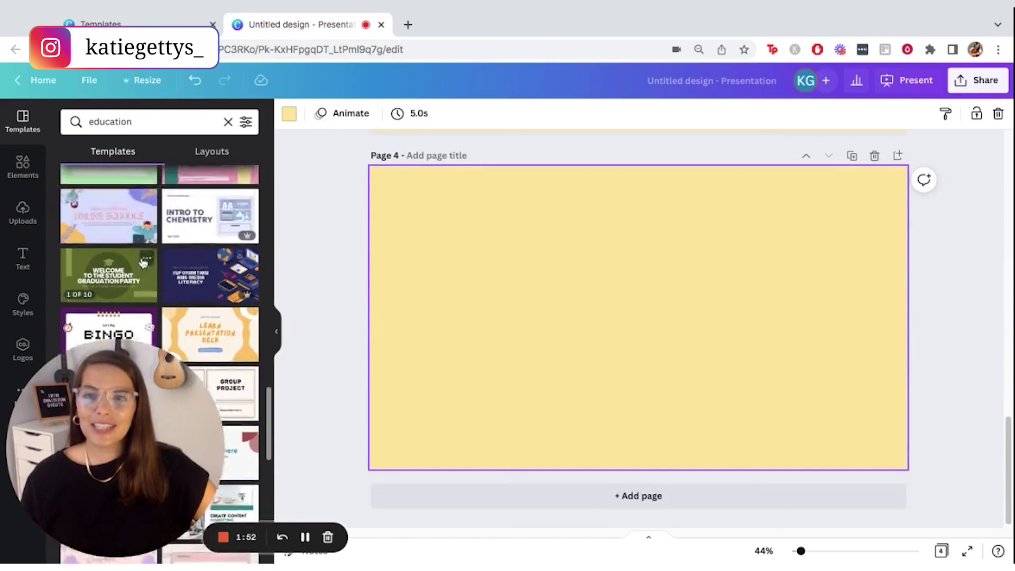
left_click(104, 235)
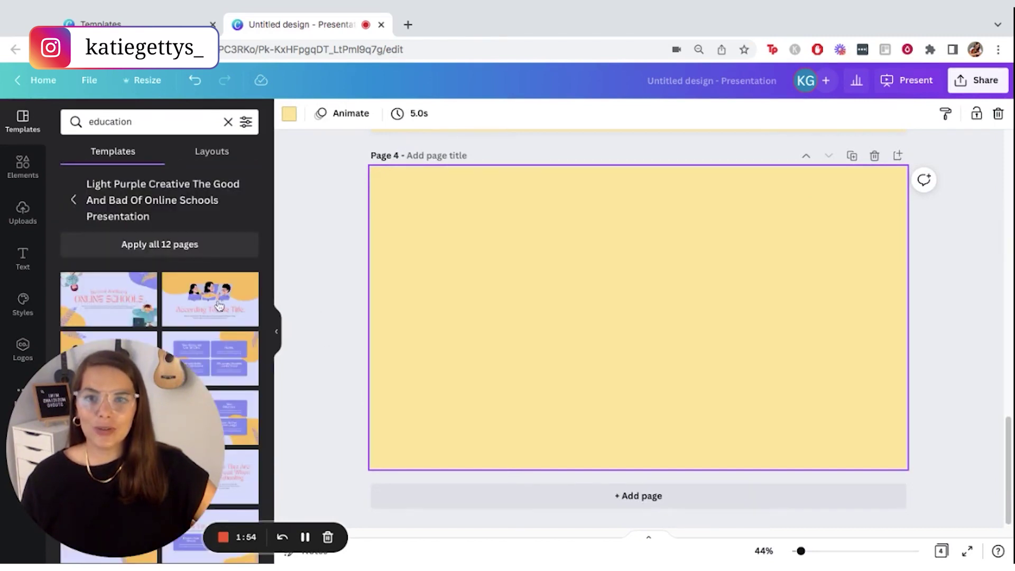
left_click(218, 306)
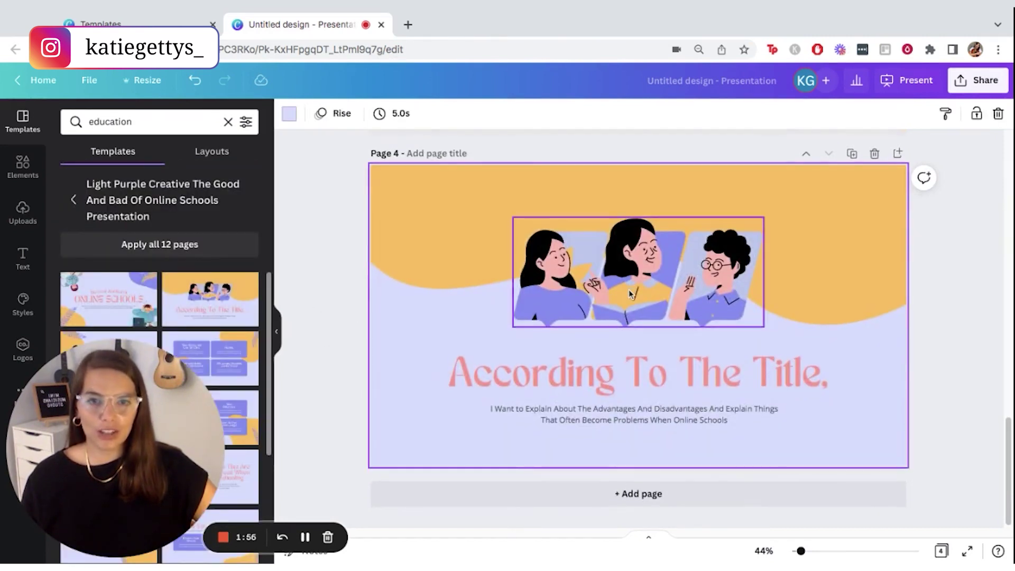
scroll(702, 372, "up", 3)
scroll(714, 365, "up", 3)
scroll(753, 355, "up", 3)
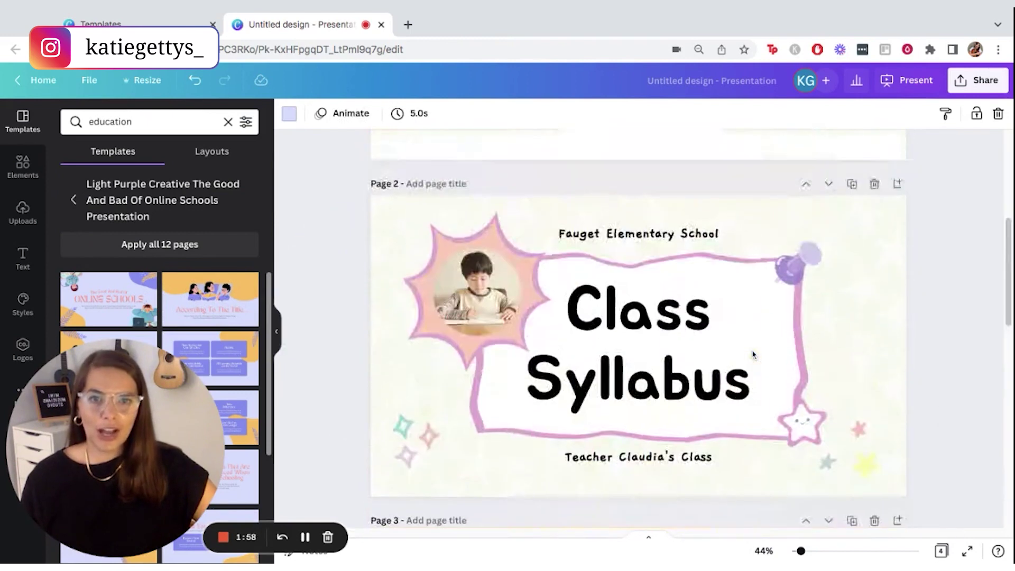
scroll(753, 355, "up", 1)
scroll(746, 346, "up", 3)
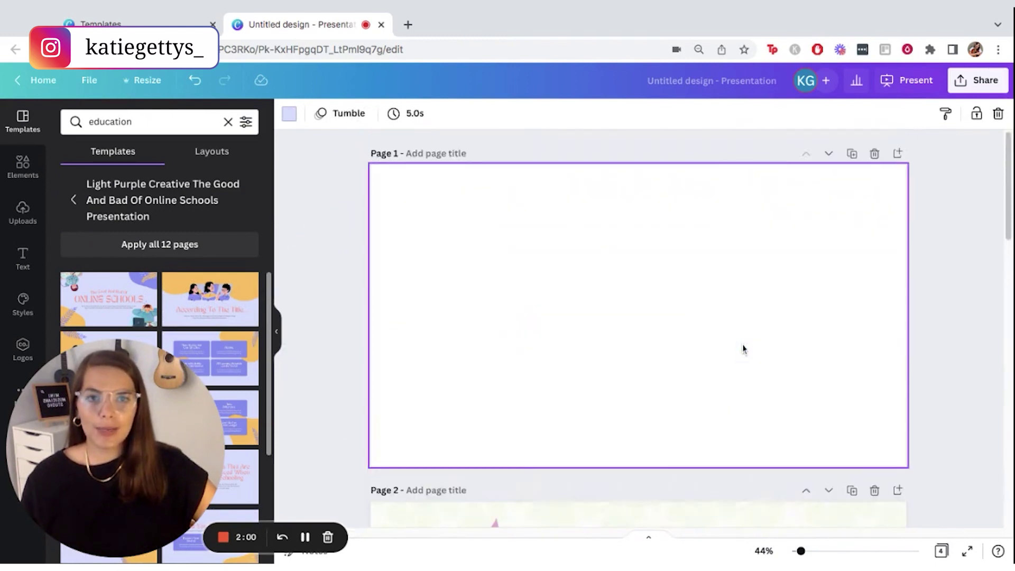
left_click(684, 304)
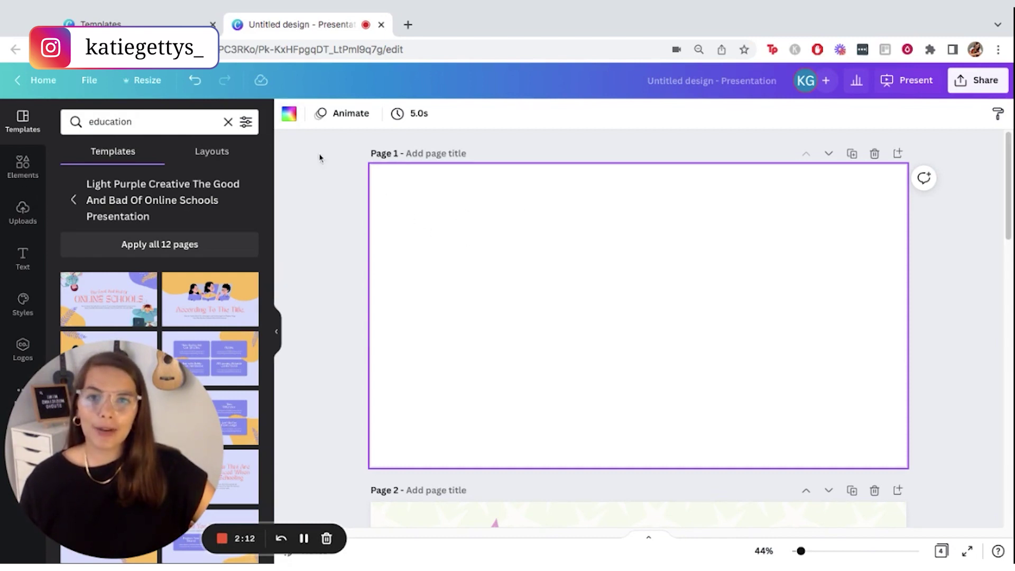
- Give Page 1 a light beige background from the Coaching Branding swatches
left_click(289, 115)
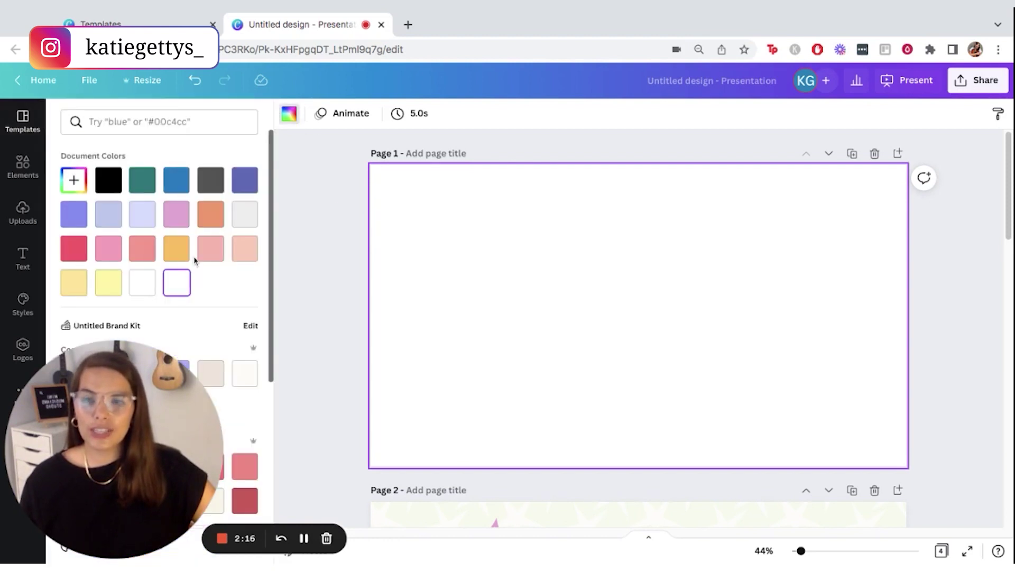
scroll(194, 260, "down", 1)
scroll(194, 260, "down", 1)
scroll(198, 264, "down", 2)
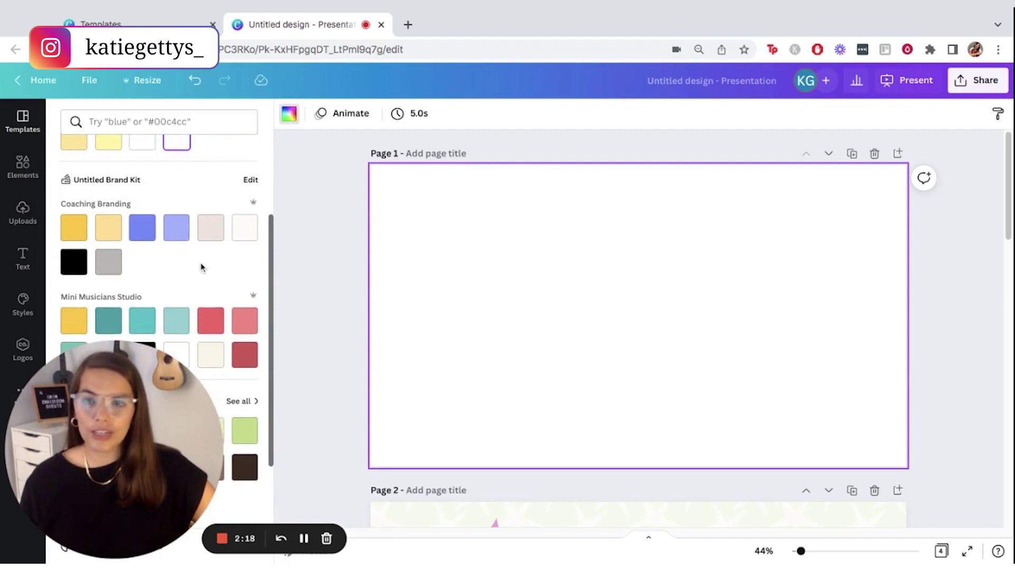
scroll(200, 267, "down", 2)
scroll(99, 167, "up", 1)
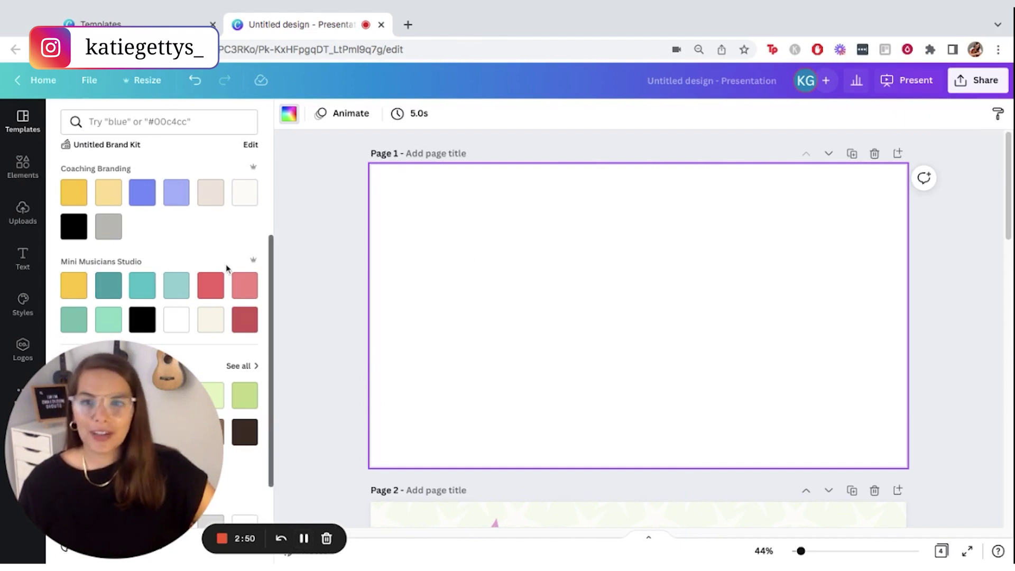
scroll(177, 278, "up", 1)
scroll(210, 283, "up", 2)
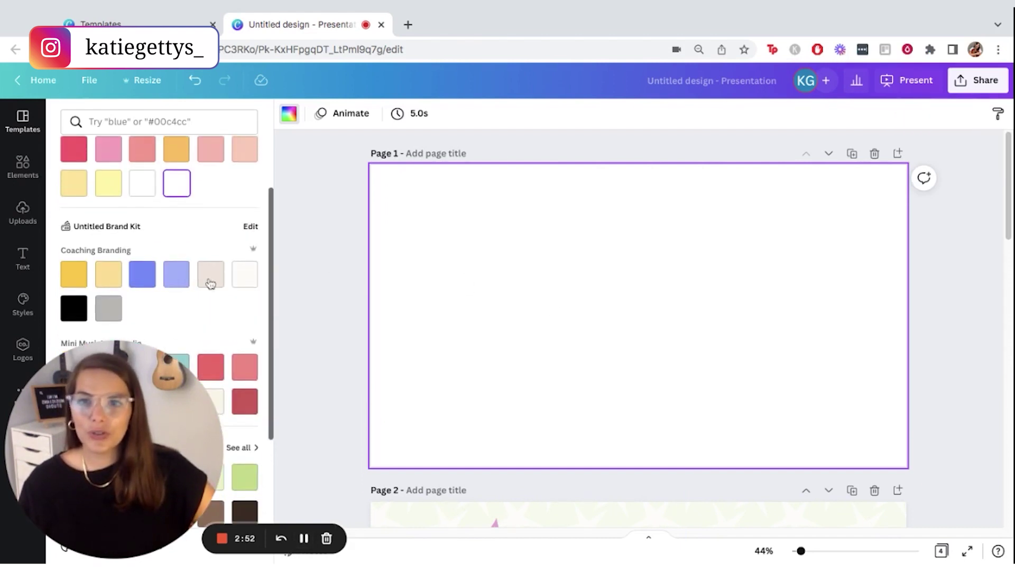
left_click(210, 275)
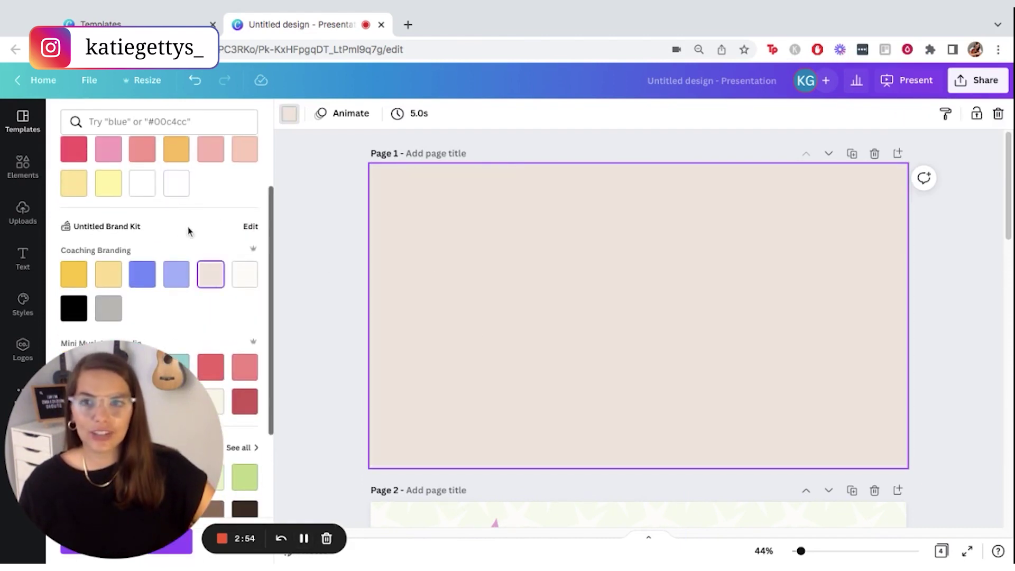
left_click(29, 175)
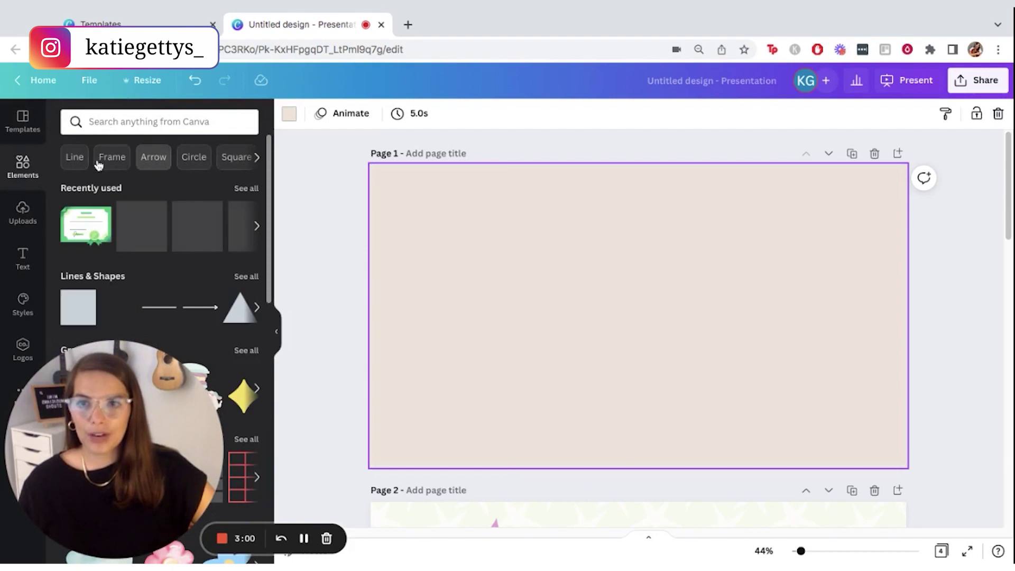
- Search elements for 'background' and place the peach-and-cream watercolour photo on Page 1
left_click(123, 122)
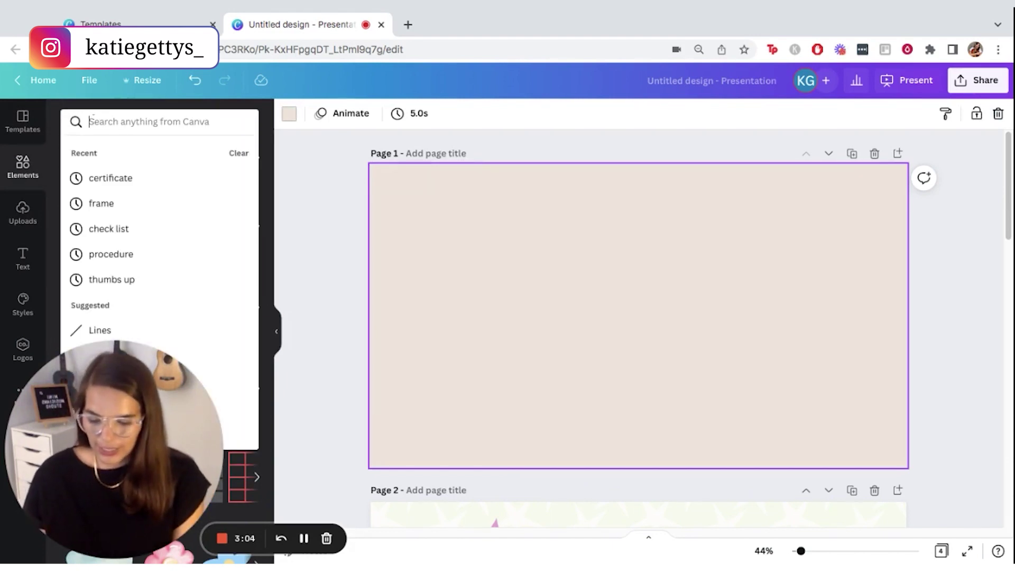
type("background")
key("Return")
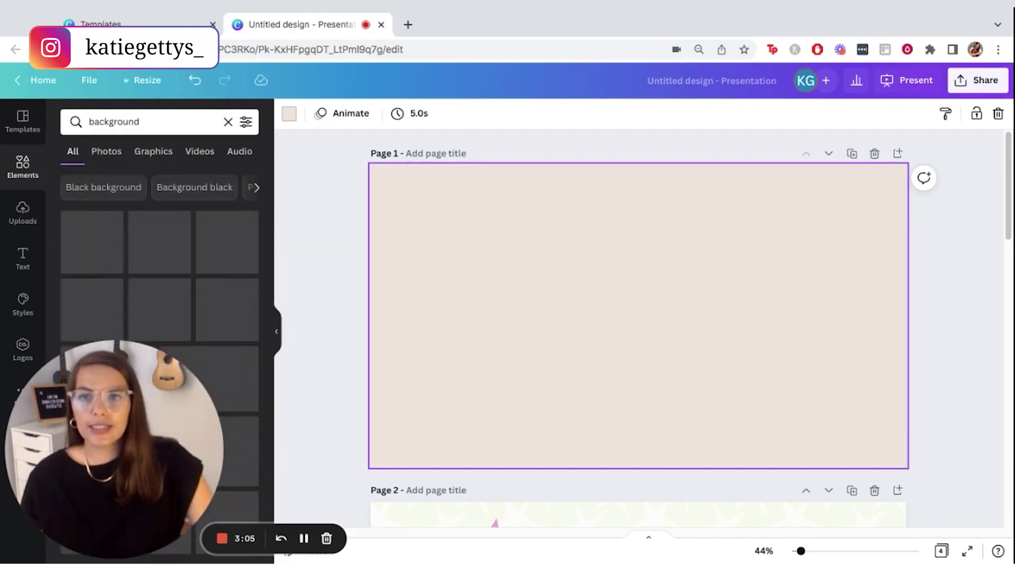
left_click(106, 152)
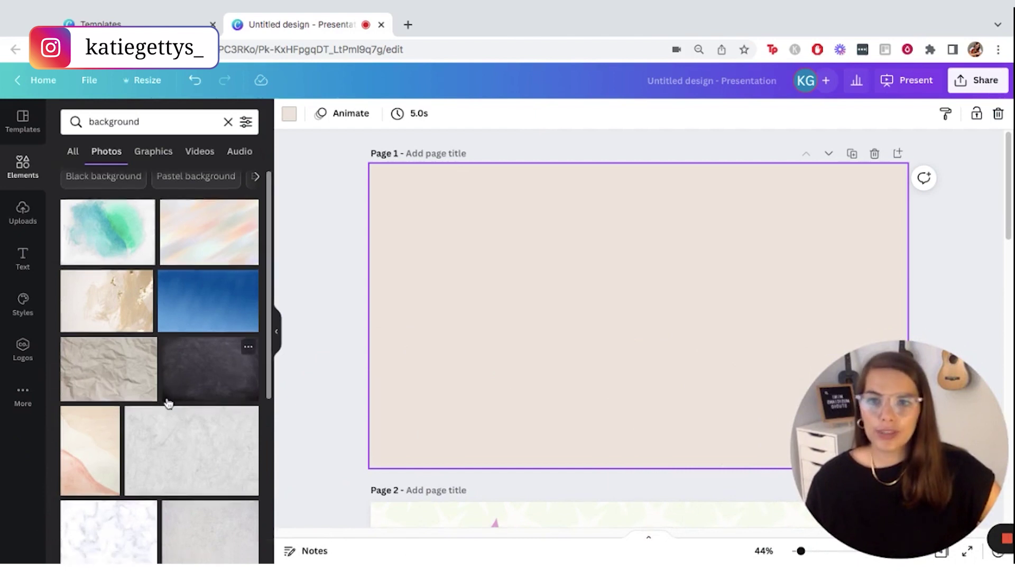
scroll(184, 403, "down", 3)
left_click(146, 349)
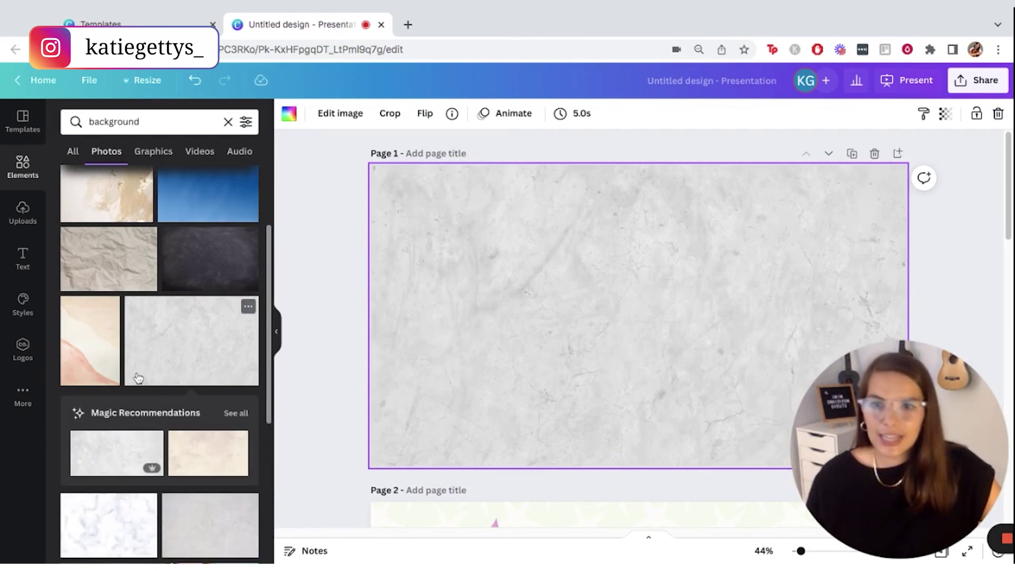
left_click(96, 343)
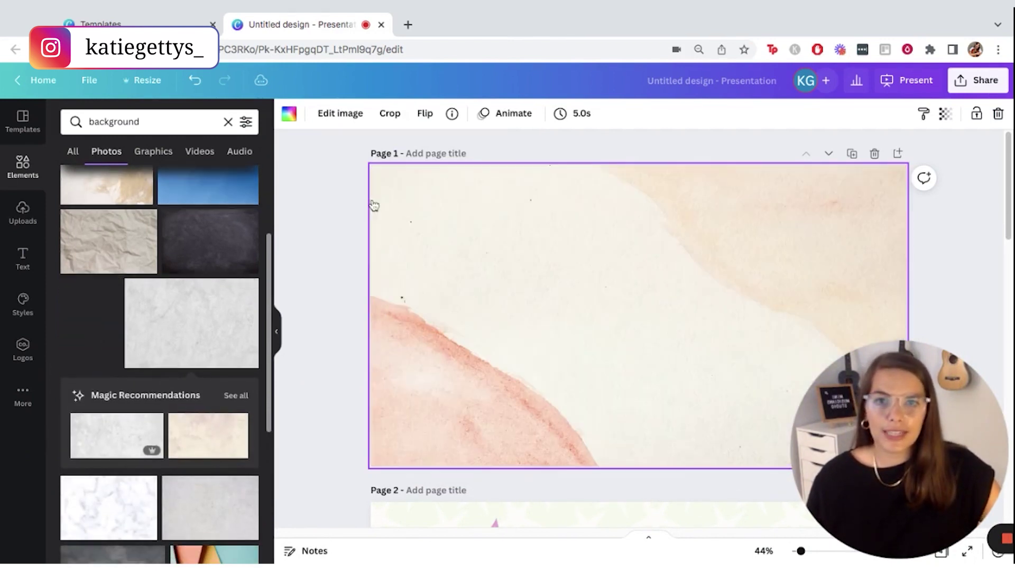
scroll(131, 353, "down", 3)
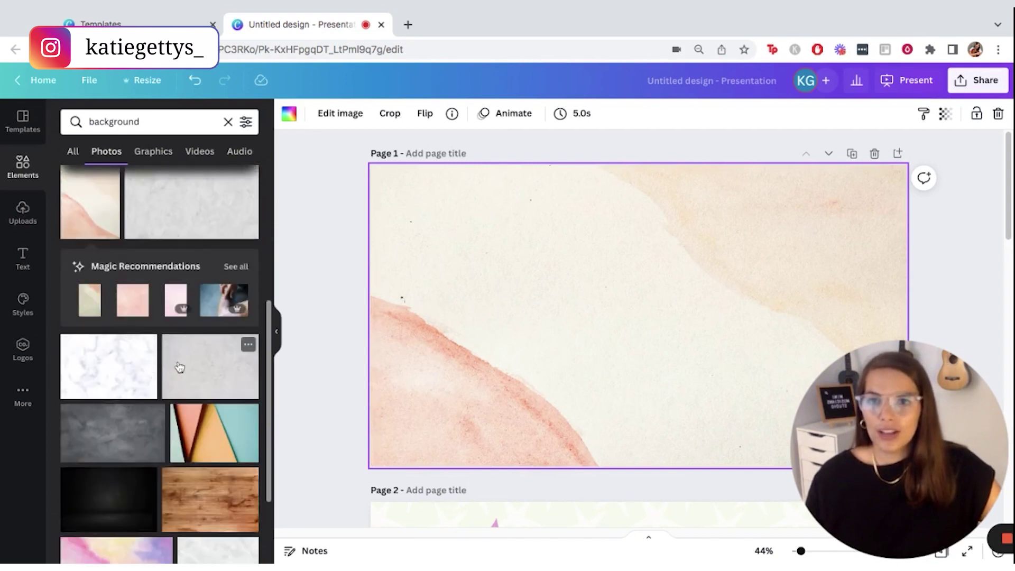
left_click(152, 153)
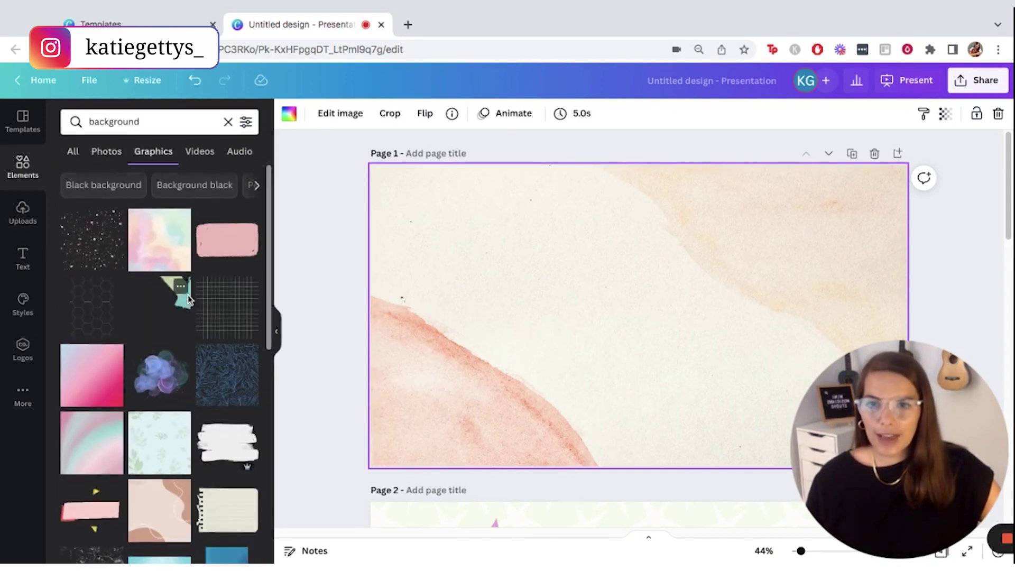
scroll(188, 298, "down", 1)
- Add the square grid graphic and delete the watercolour background photo
left_click(224, 294)
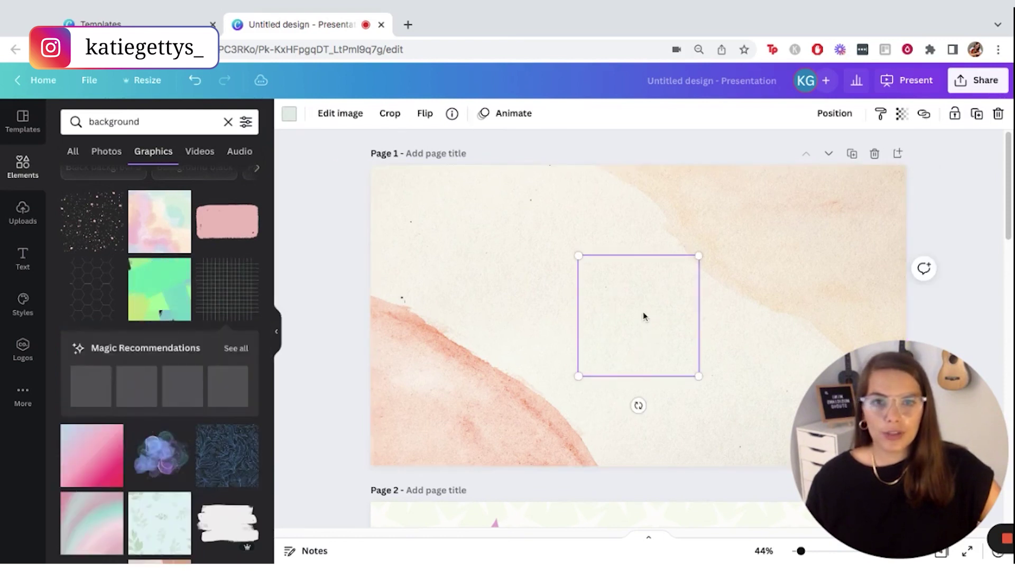
left_click_drag(643, 312, 588, 285)
left_click(511, 261)
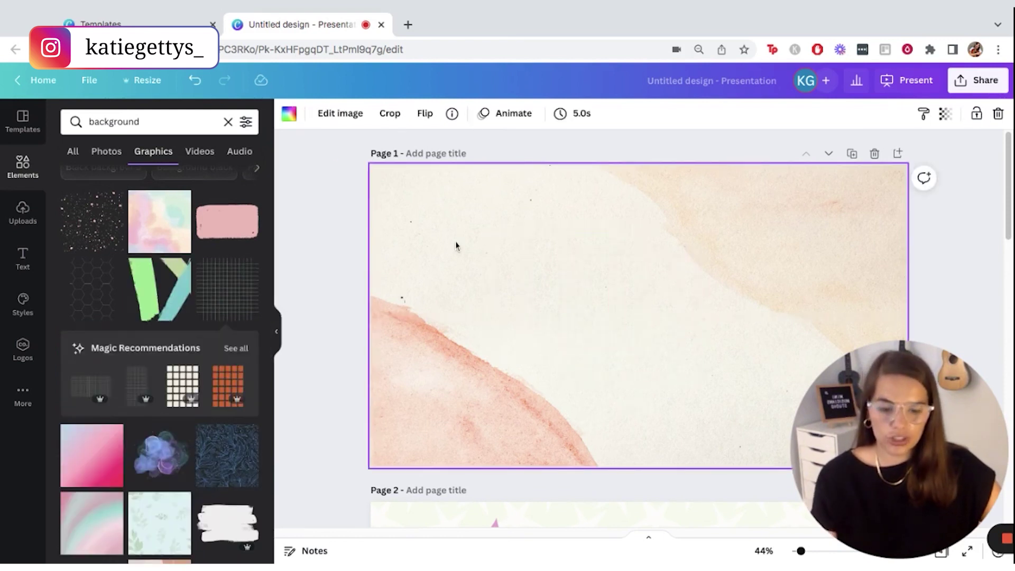
key("Delete")
- Enlarge the grid over most of the slide and recolour its lines beige
left_click(563, 310)
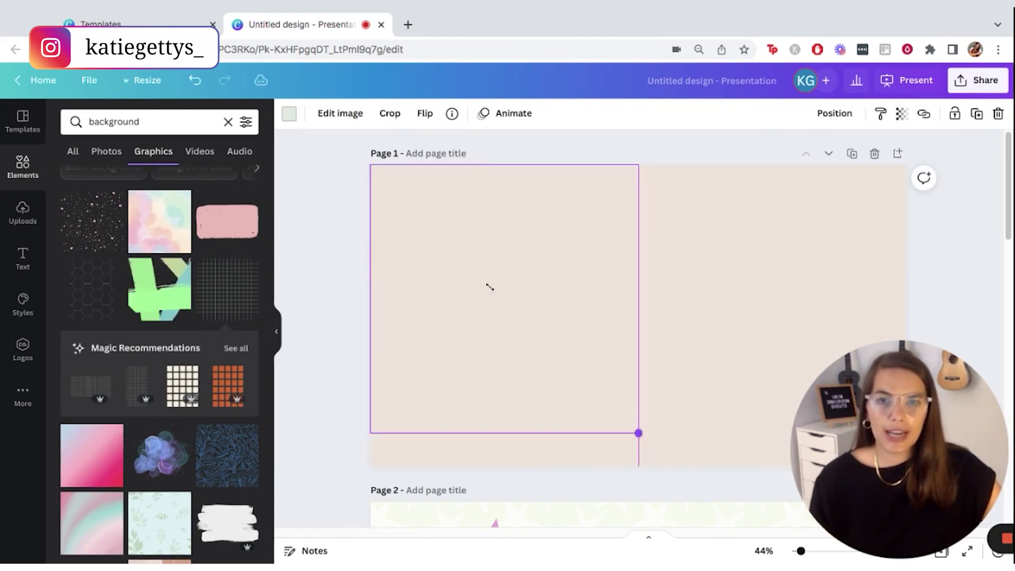
left_click_drag(491, 286, 745, 516)
left_click_drag(609, 366, 610, 367)
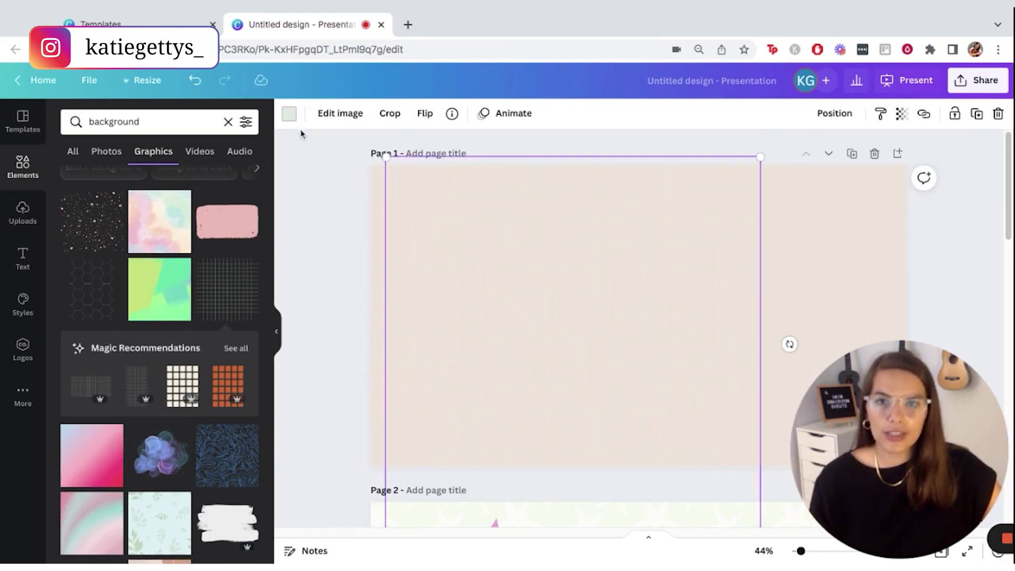
left_click(289, 113)
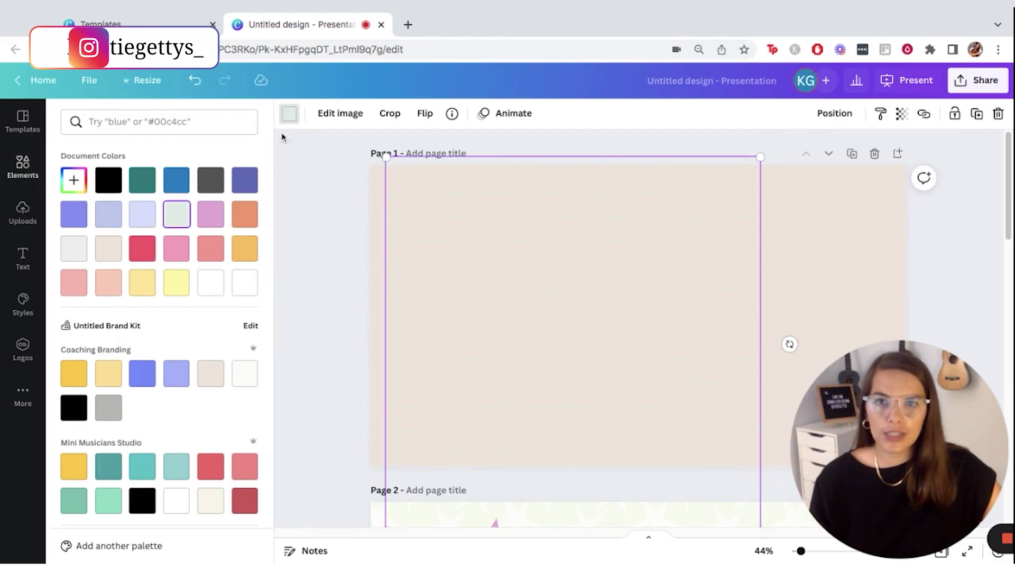
left_click(147, 373)
key("shift+Left")
key("shift+Left")
key("shift+Left")
key("shift+Left")
key("shift+Left")
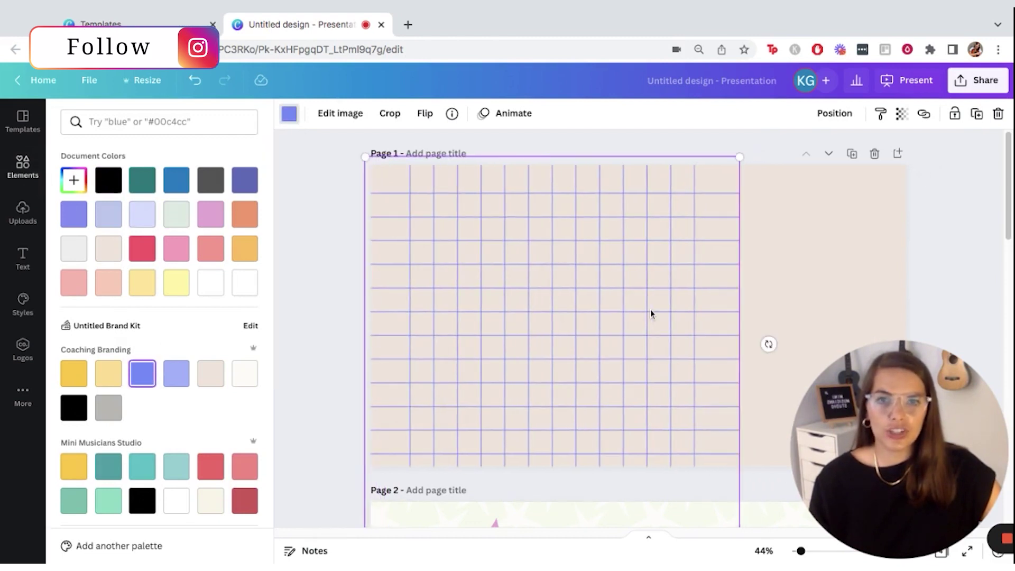
left_click(207, 378)
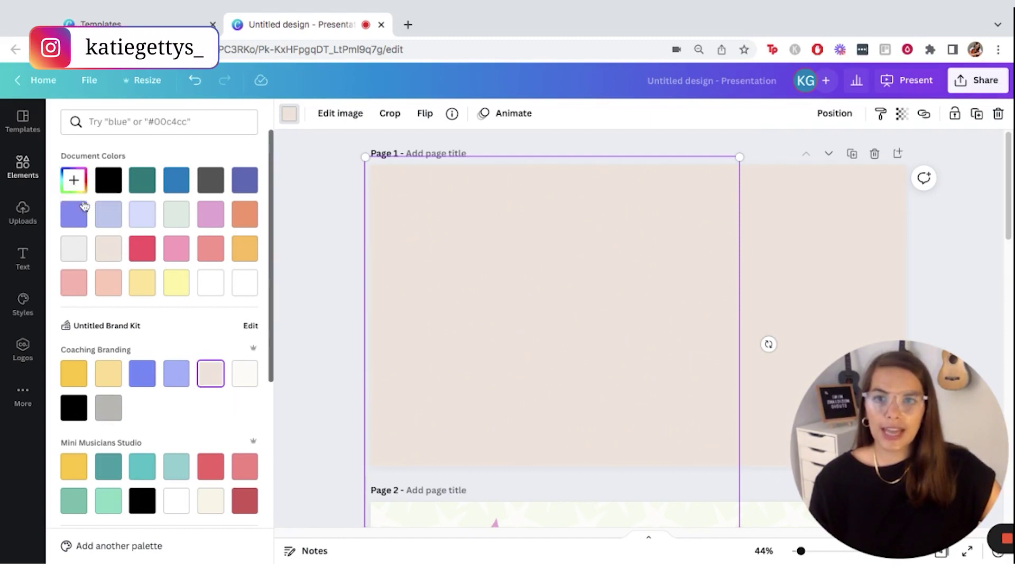
- Recolour the grid lines soft grey and stretch the grid to fill the slide, centred
left_click(76, 182)
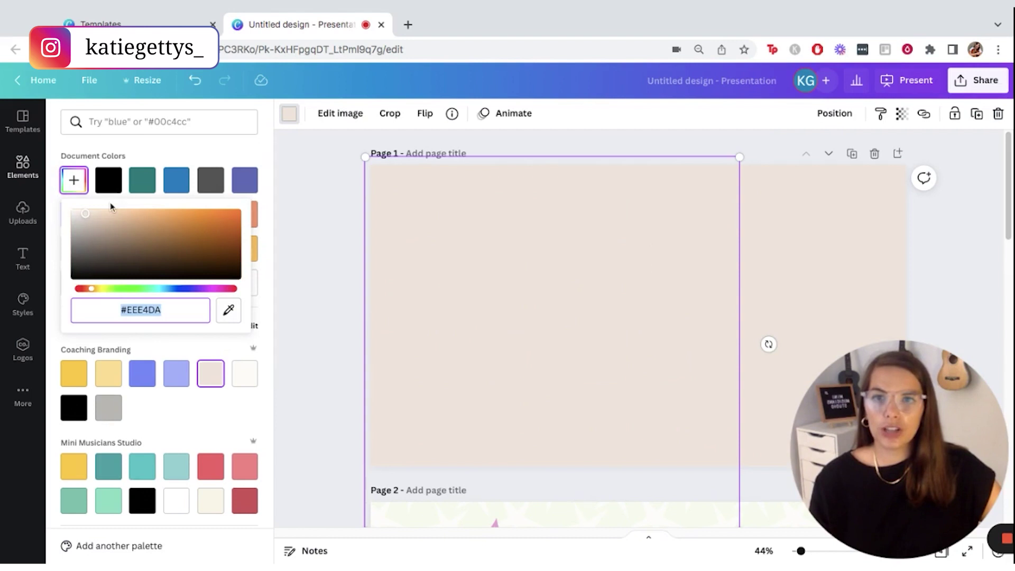
left_click(85, 227)
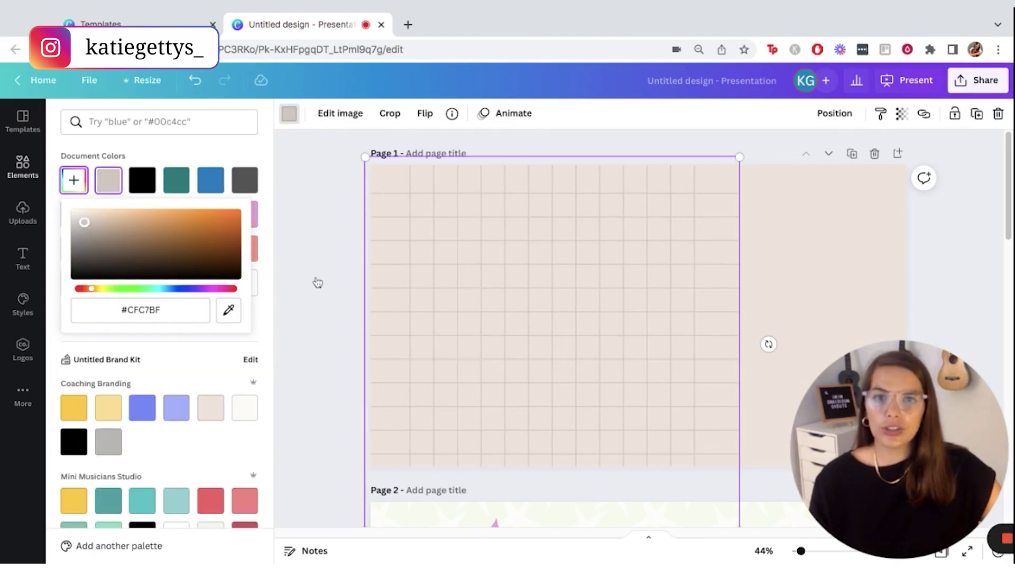
left_click(686, 227)
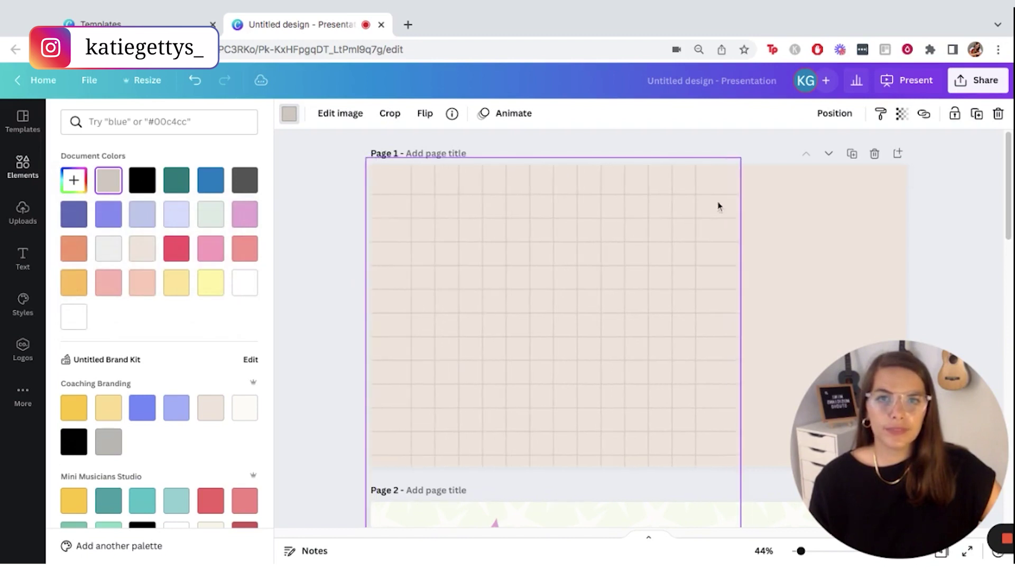
mouse_move(735, 158)
left_mouse_down()
mouse_move(906, 134)
mouse_move(938, 225)
left_mouse_up()
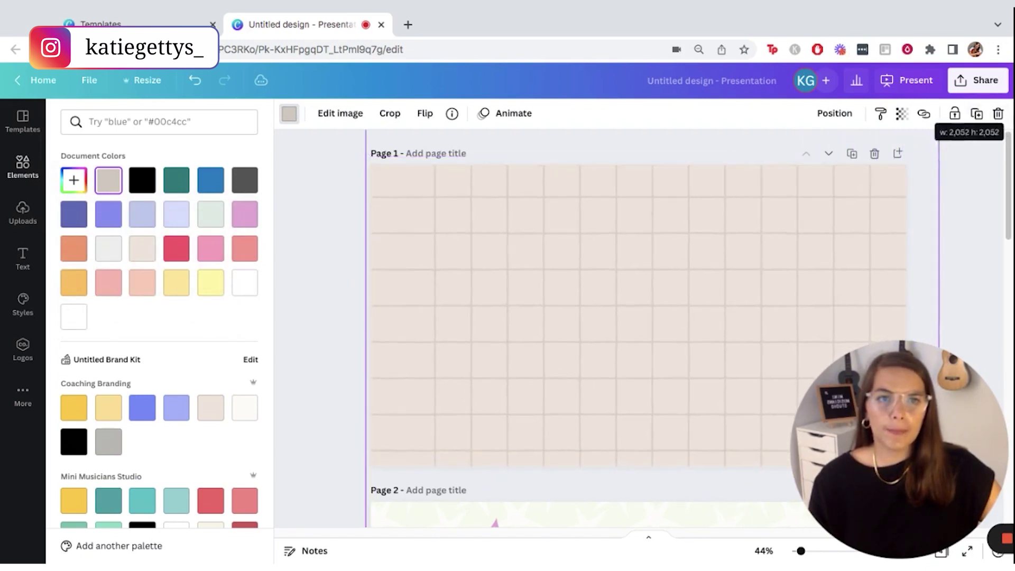
left_click_drag(882, 256, 456, 293)
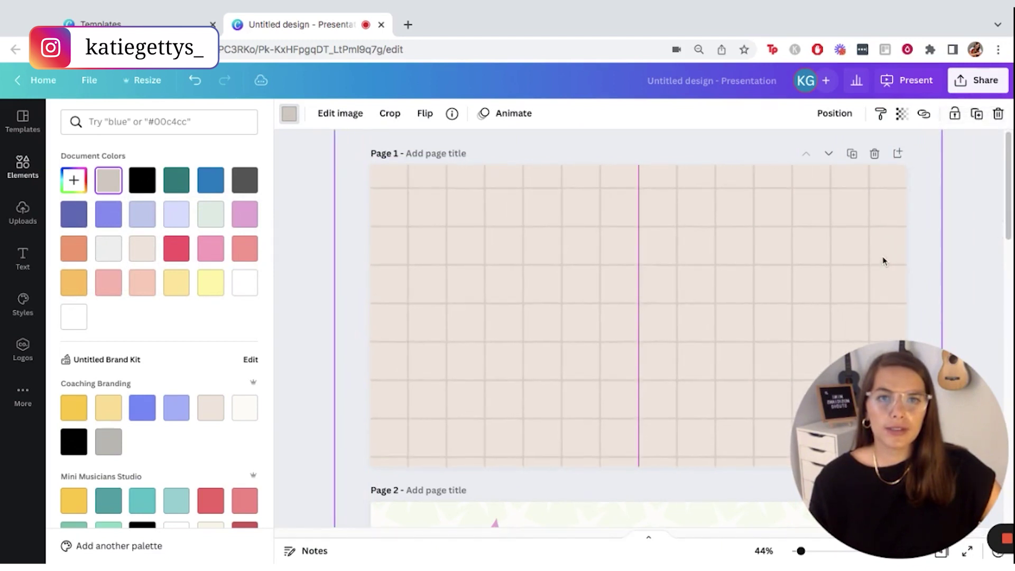
left_click(313, 251)
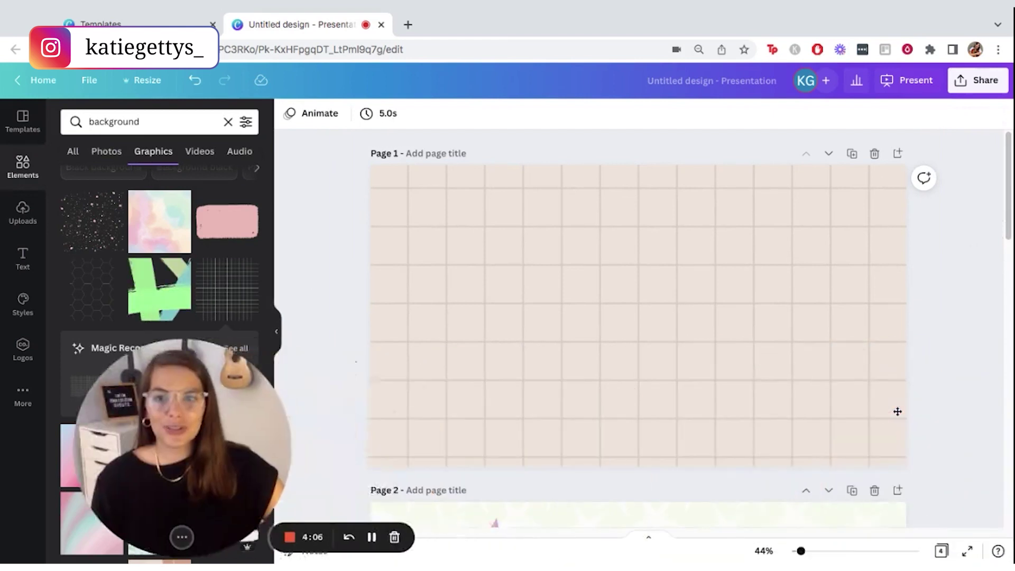
- Insert an 'Add a heading' text box onto the grid slide
left_click(24, 258)
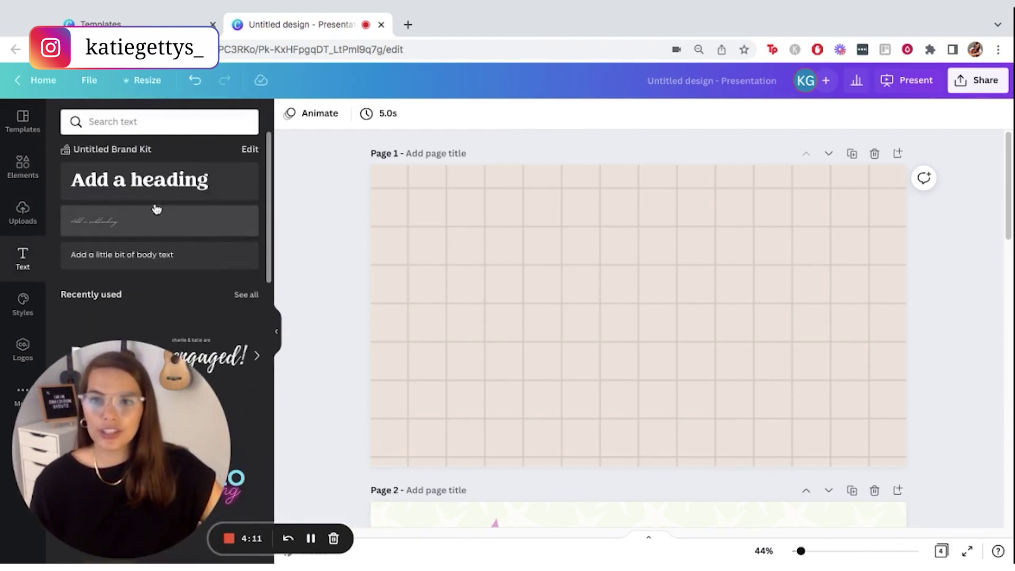
left_click(160, 192)
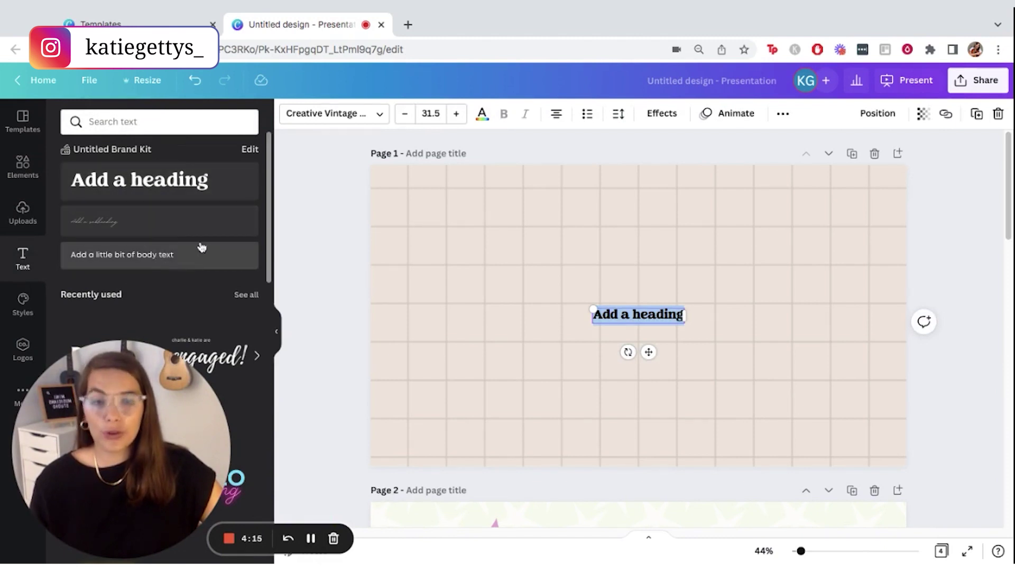
left_click(320, 120)
scroll(147, 246, "down", 2)
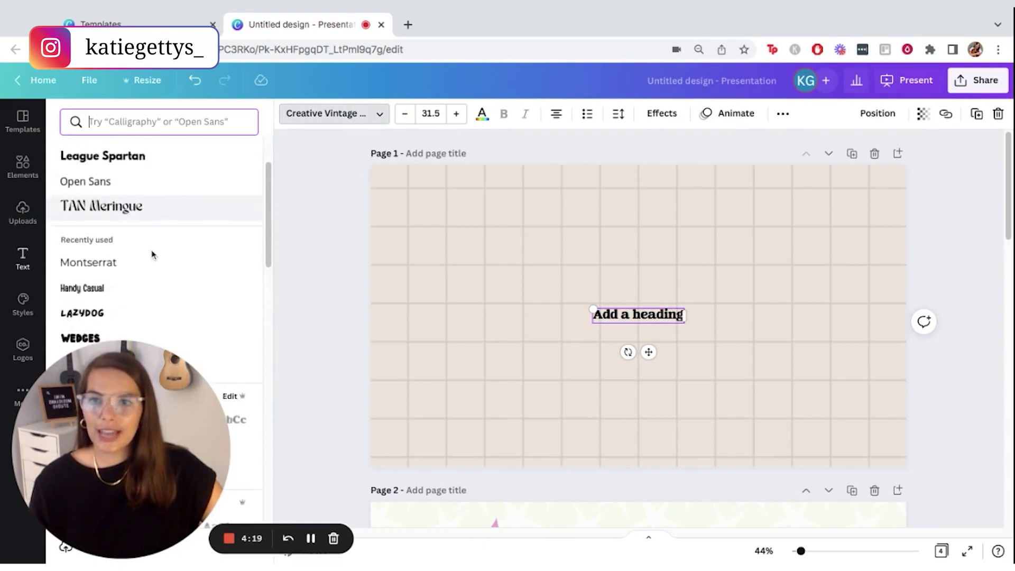
scroll(153, 254, "down", 5)
scroll(151, 251, "down", 5)
scroll(155, 265, "down", 3)
scroll(157, 267, "down", 3)
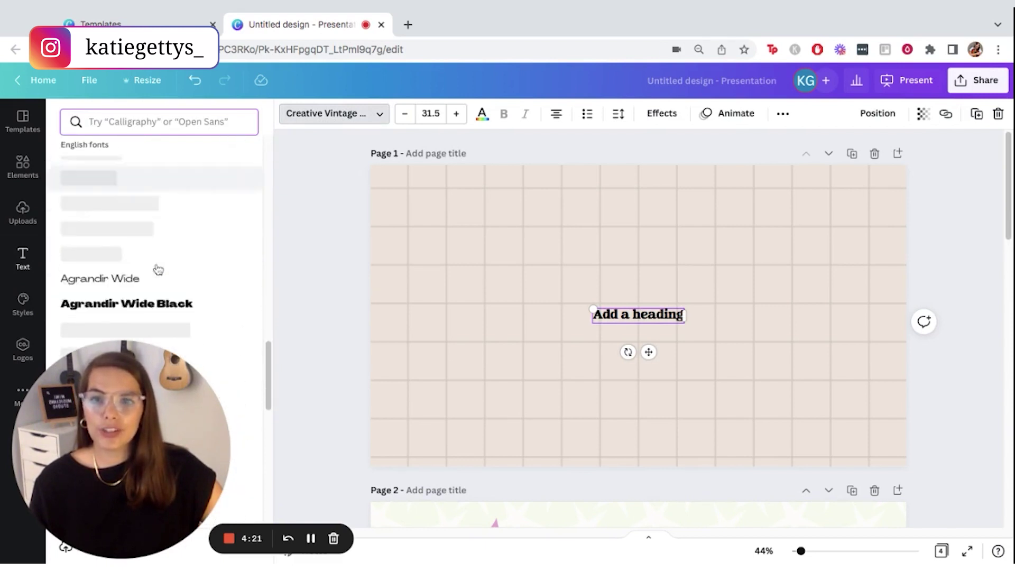
scroll(157, 269, "down", 2)
scroll(158, 269, "up", 3)
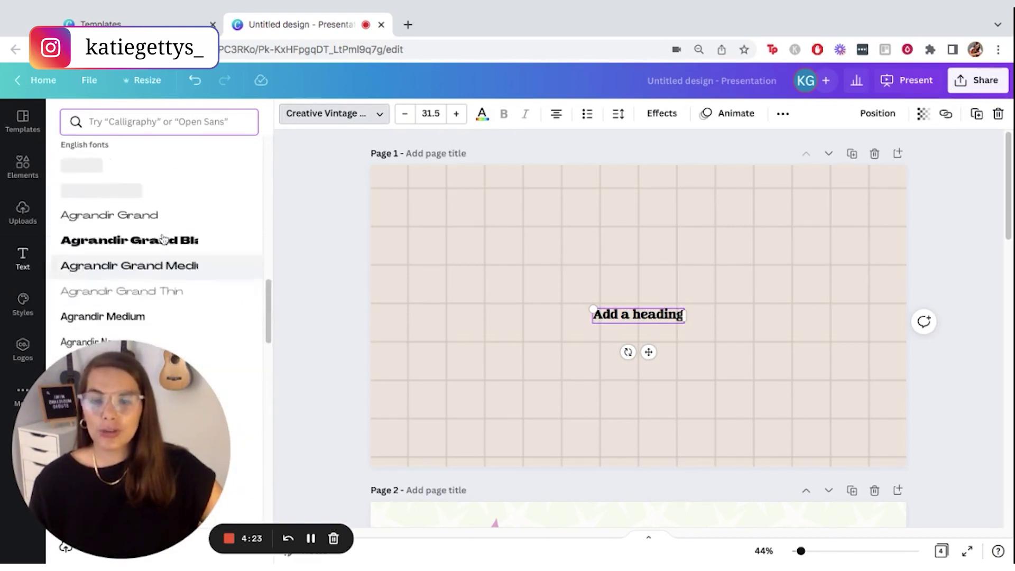
scroll(160, 238, "up", 5)
- Set the heading to Lazydog at size 95 and move it near the top centre
left_click(158, 121)
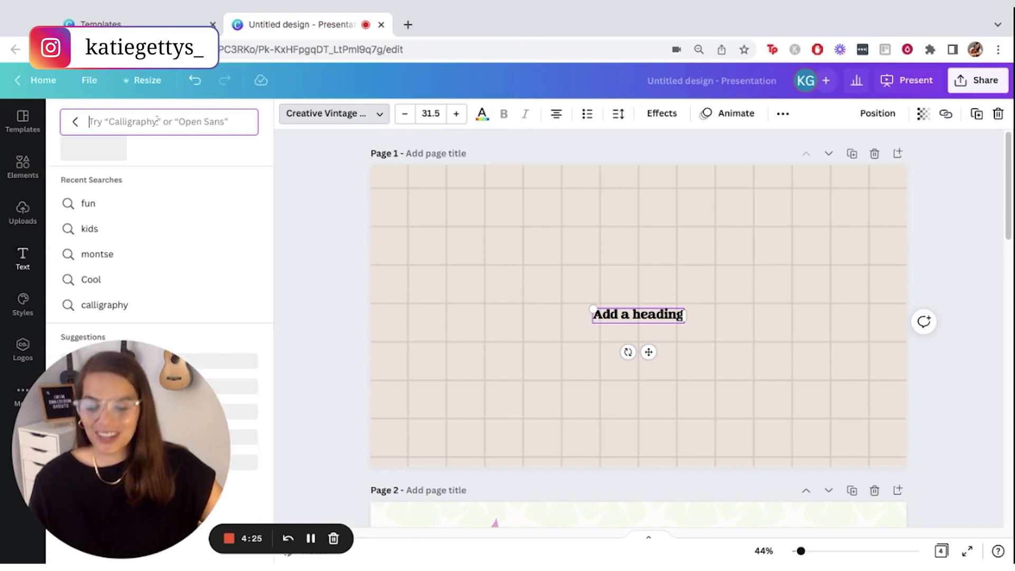
type("fun")
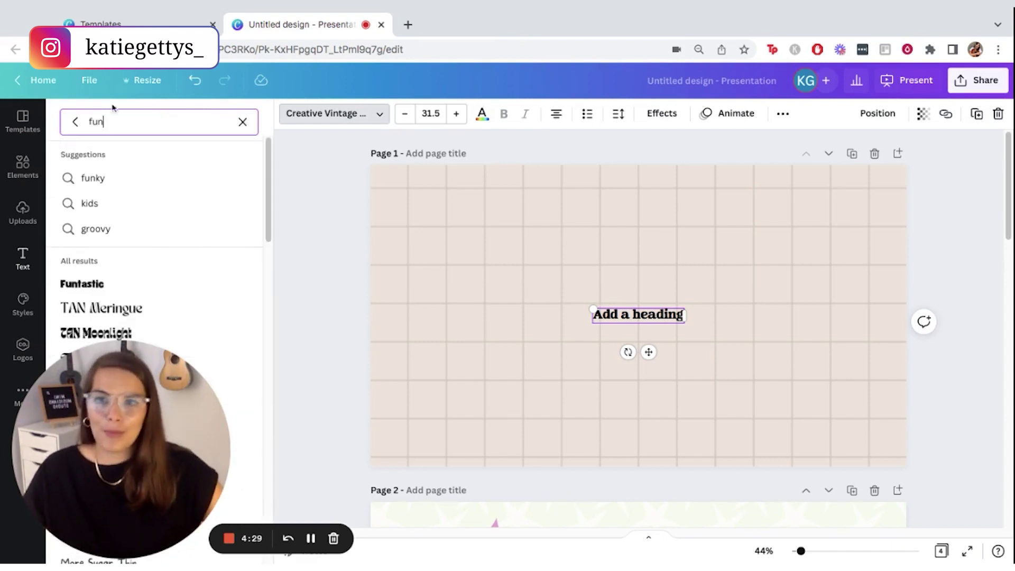
scroll(159, 275, "down", 1)
scroll(155, 276, "down", 2)
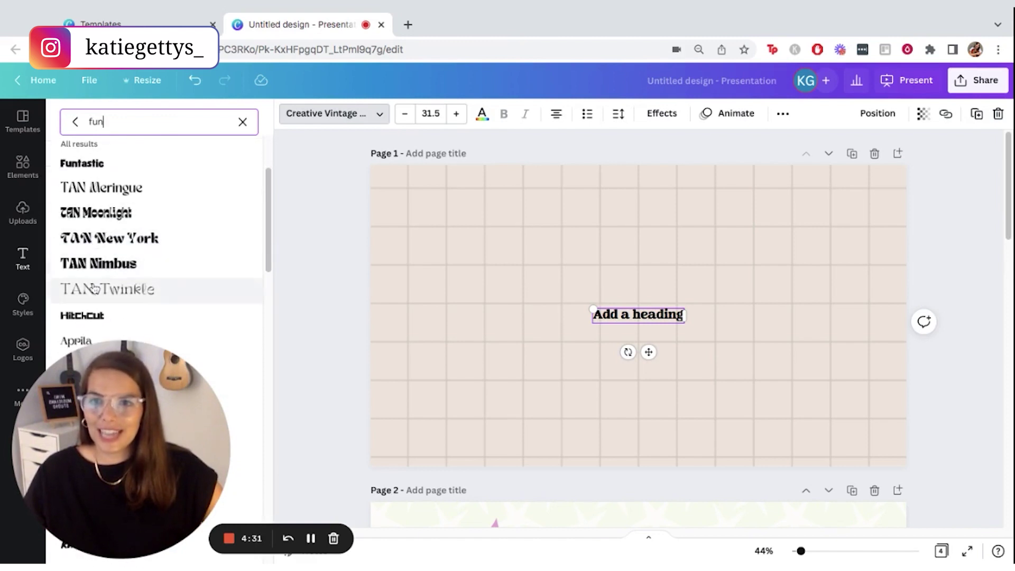
scroll(95, 285, "down", 2)
scroll(107, 262, "down", 1)
scroll(127, 198, "up", 5)
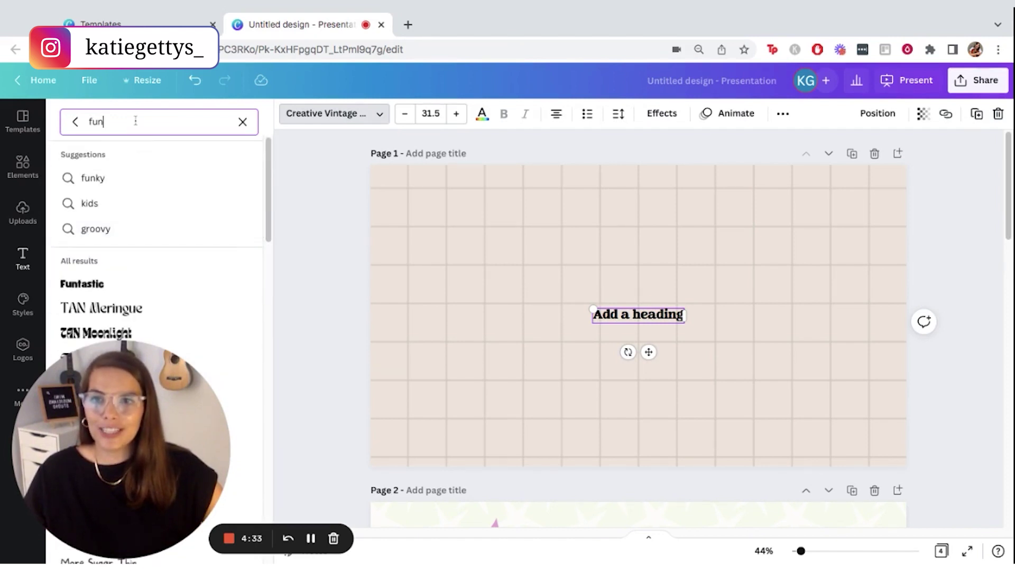
type("kid")
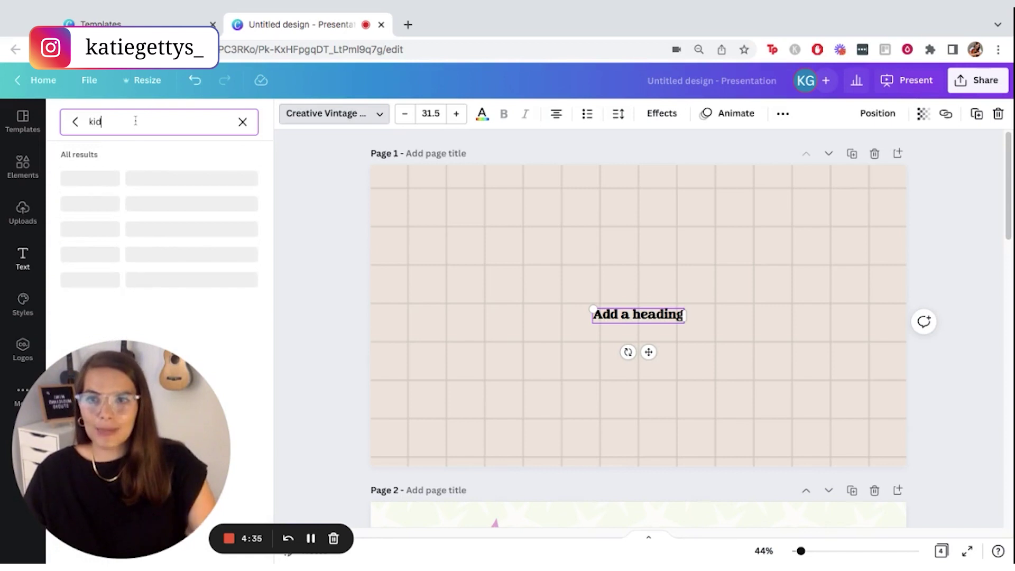
scroll(159, 313, "down", 2)
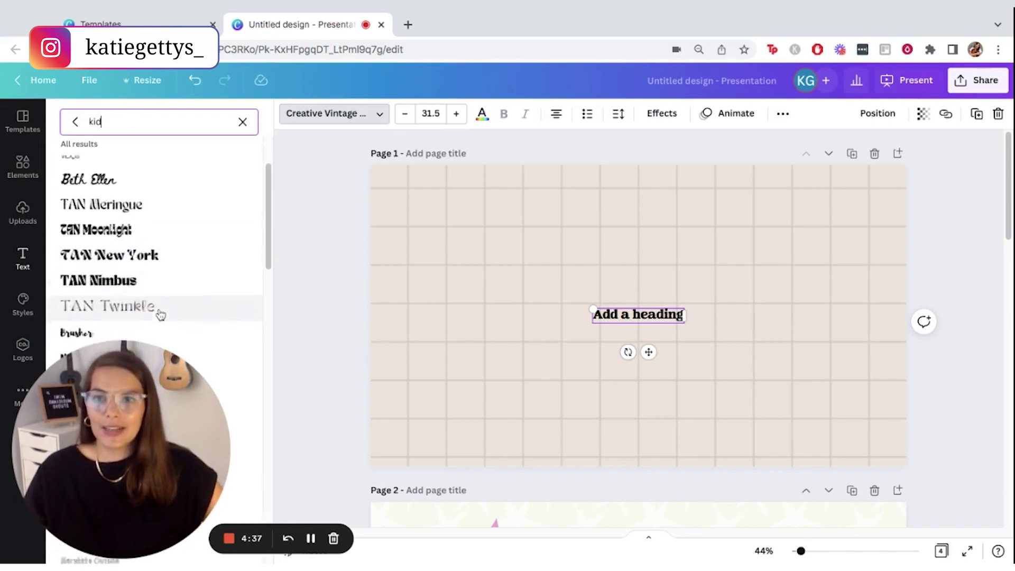
scroll(158, 312, "down", 2)
scroll(150, 310, "down", 1)
scroll(144, 300, "down", 1)
scroll(138, 292, "down", 2)
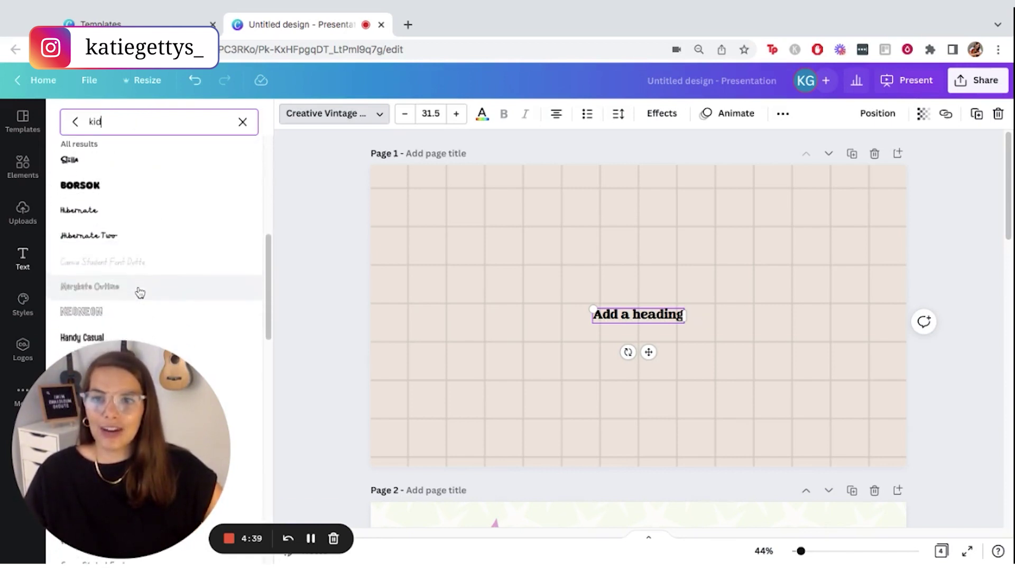
scroll(138, 292, "down", 2)
scroll(119, 278, "down", 2)
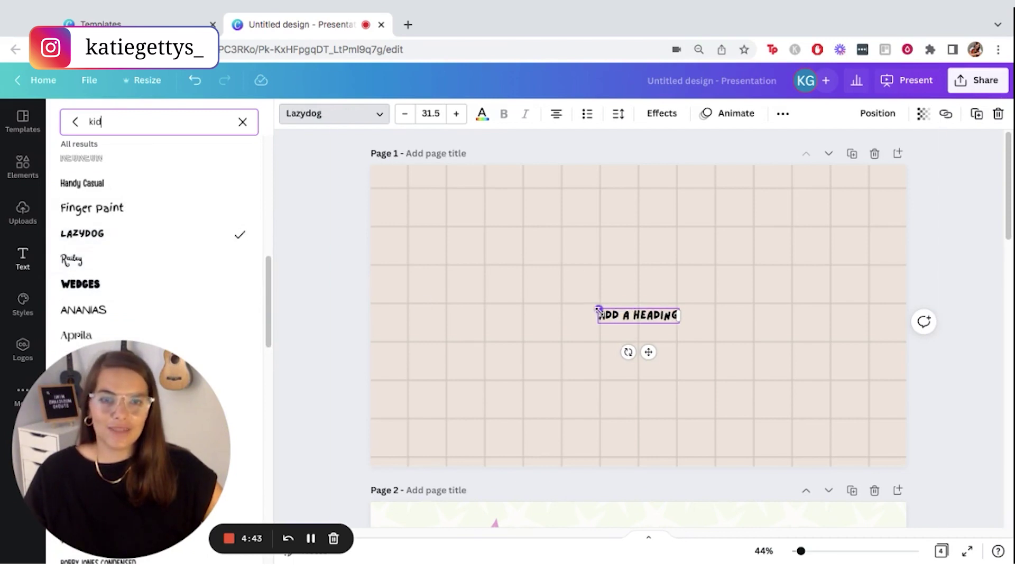
left_click_drag(598, 311, 437, 281)
double_click(618, 301)
left_click(651, 252)
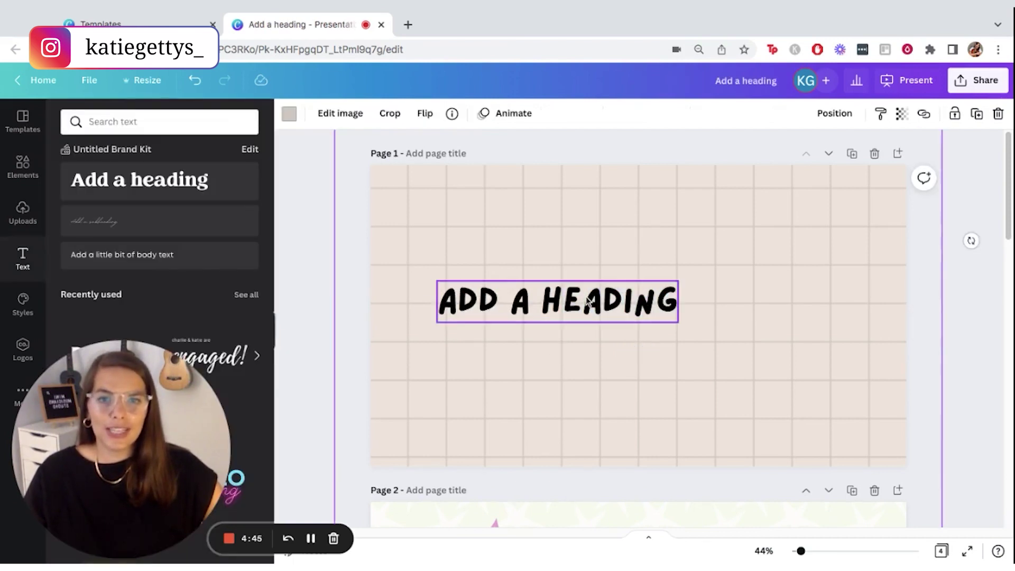
mouse_move(582, 300)
left_mouse_down()
mouse_move(653, 229)
mouse_move(638, 225)
left_mouse_up()
triple_click(638, 226)
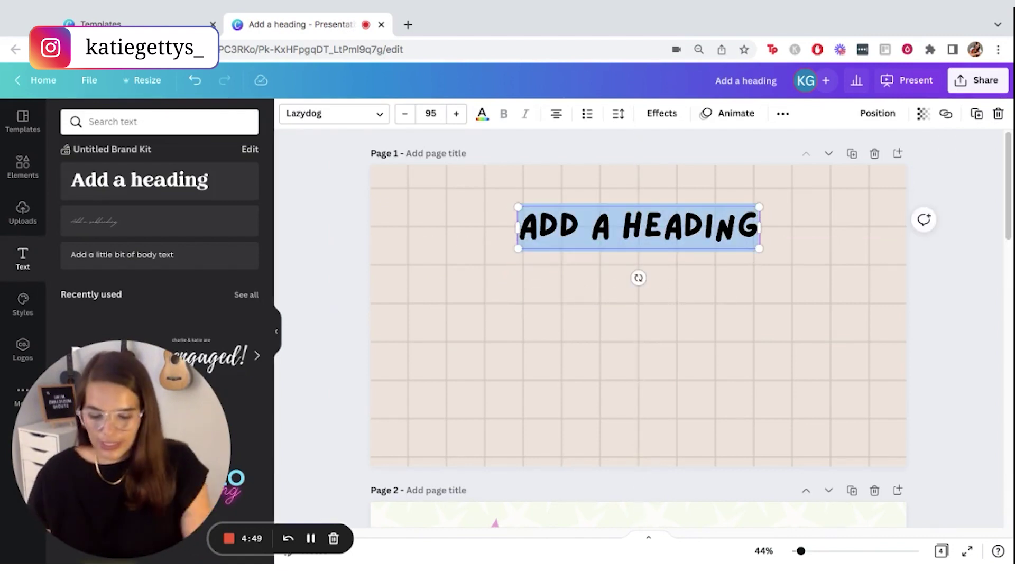
type("WECLEOM")
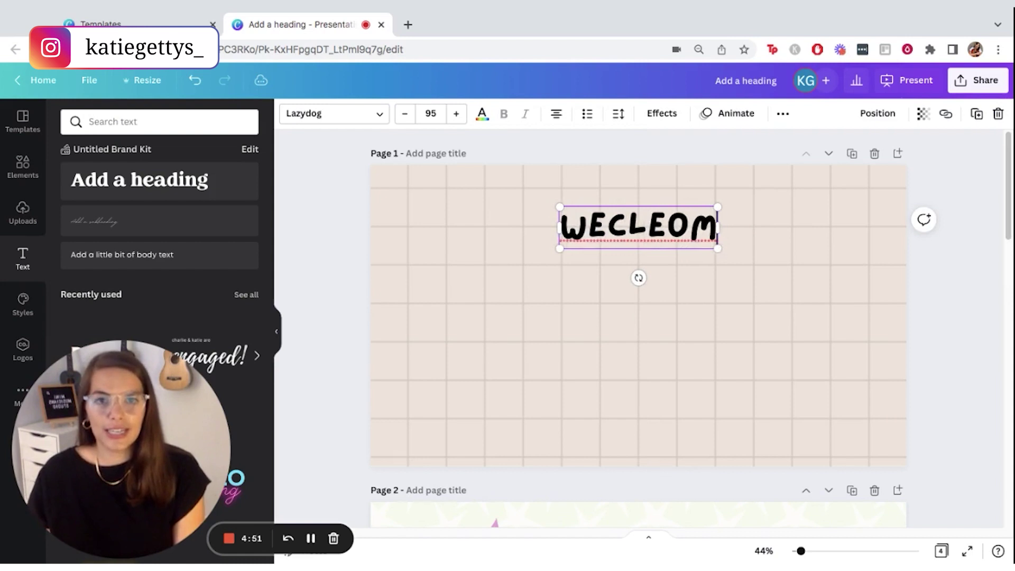
- Correct the typo so the heading reads 'WELCOME TO MUSIC', and bring up its text colour choices
key("BackSpace")
key("BackSpace")
key("BackSpace")
type("COM")
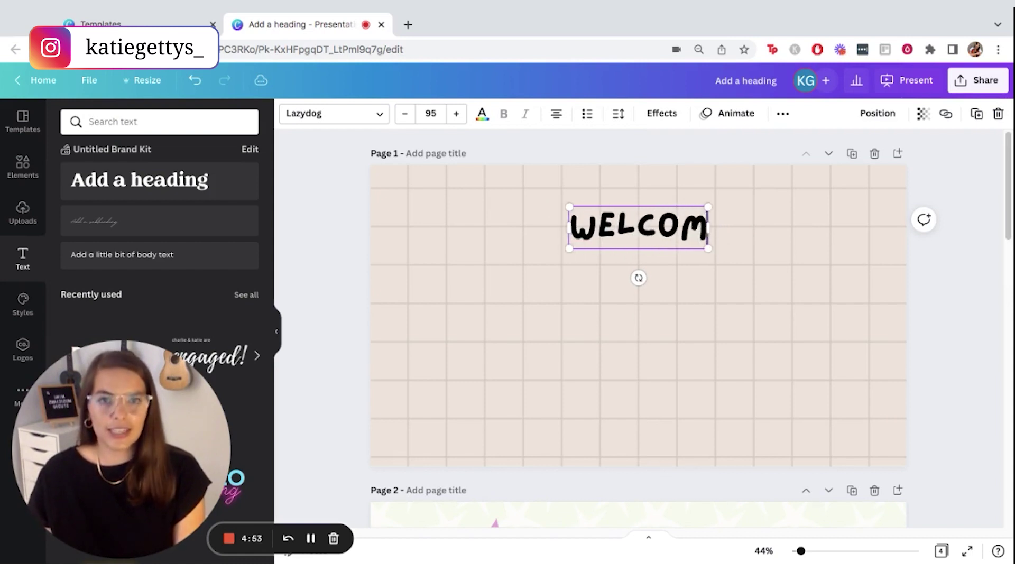
type("E TO MUSIC")
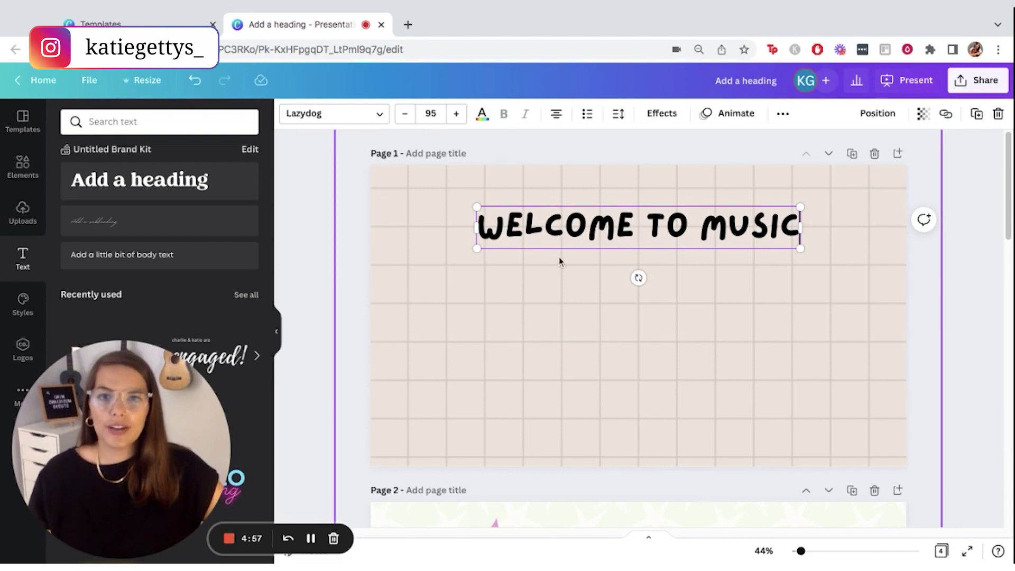
left_click(481, 119)
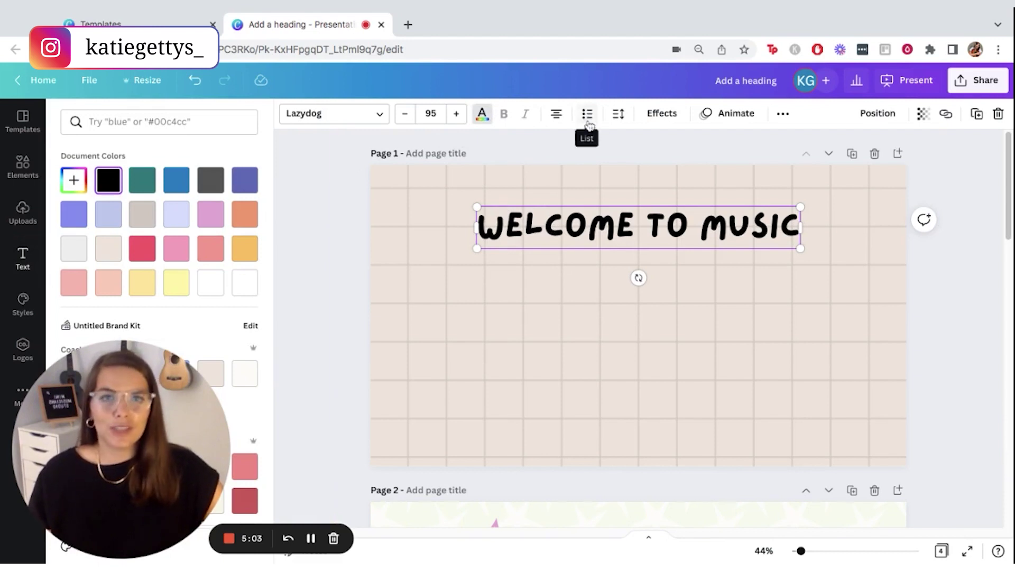
- Give the heading a periwinkle Splice effect after trying Echo
left_click(661, 114)
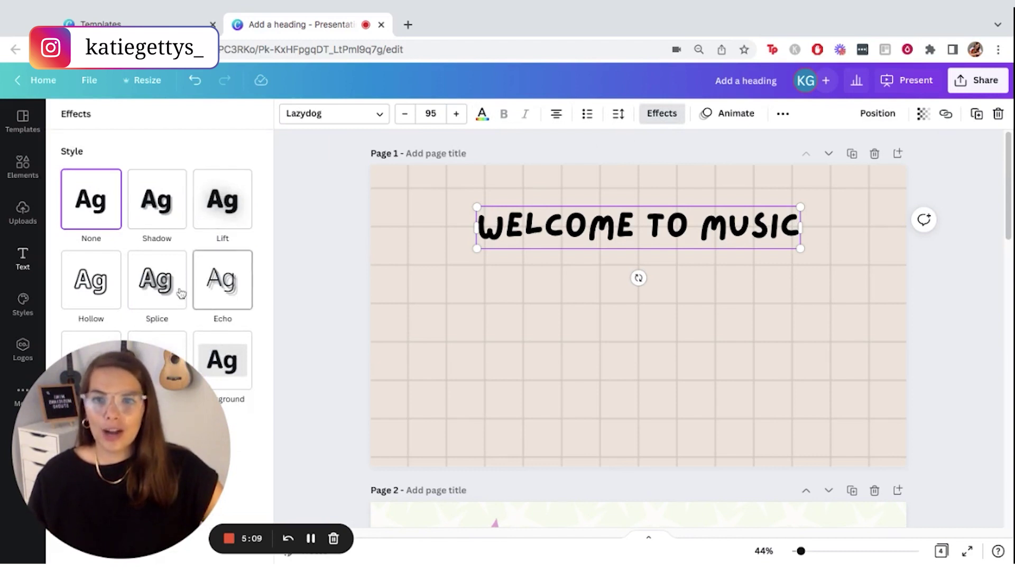
left_click(232, 288)
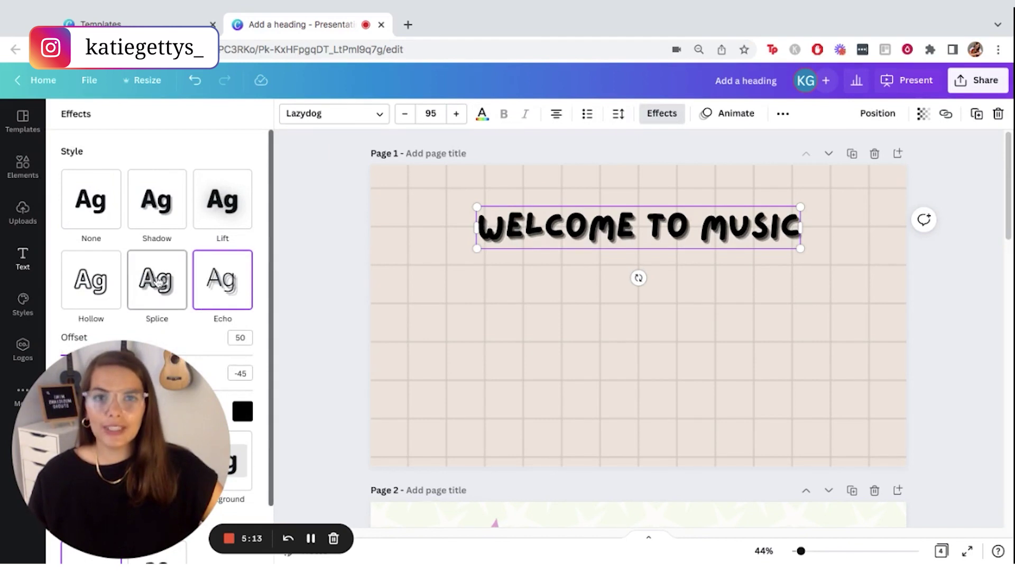
left_click(155, 281)
scroll(183, 309, "down", 2)
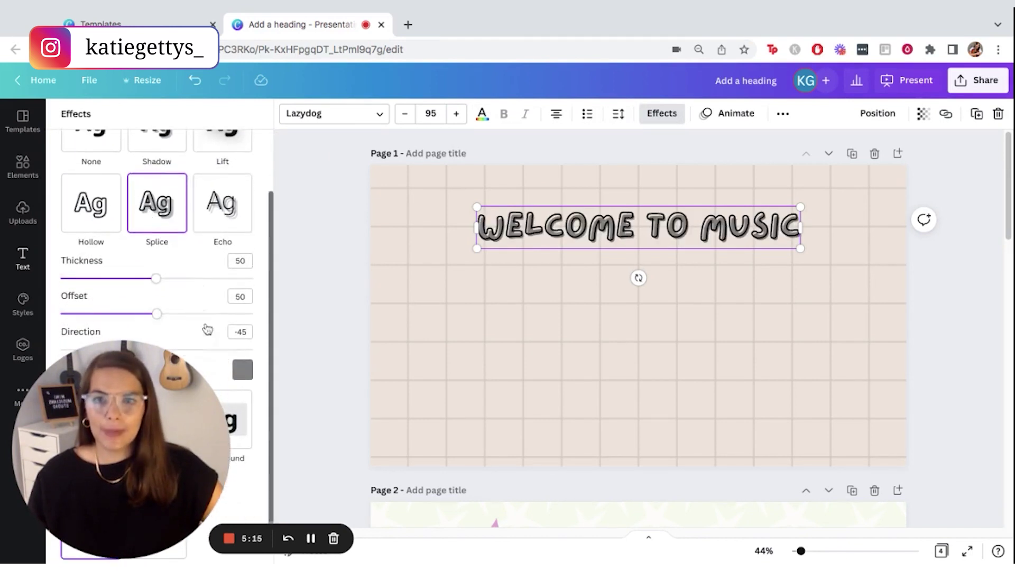
left_click(243, 367)
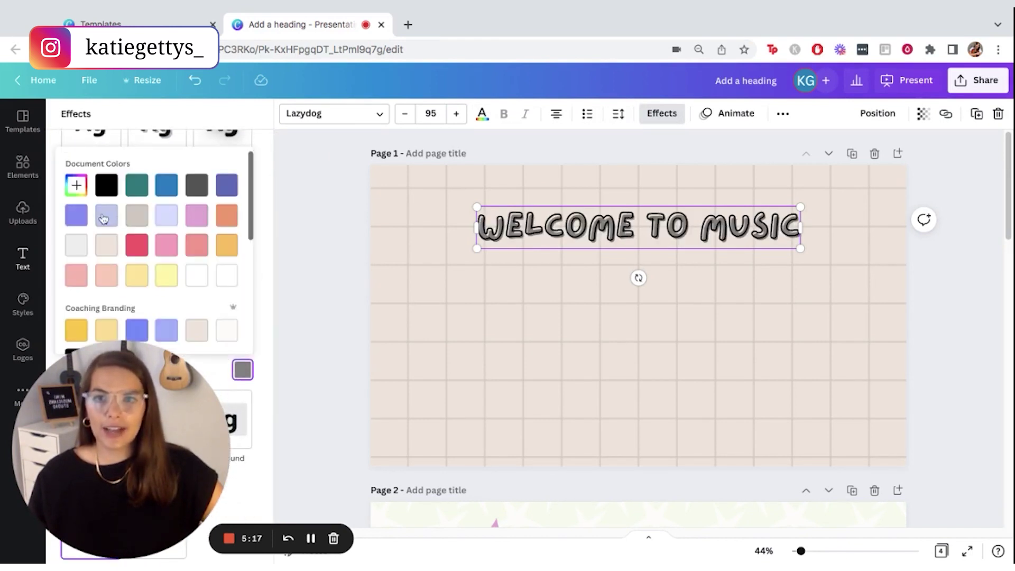
left_click(80, 216)
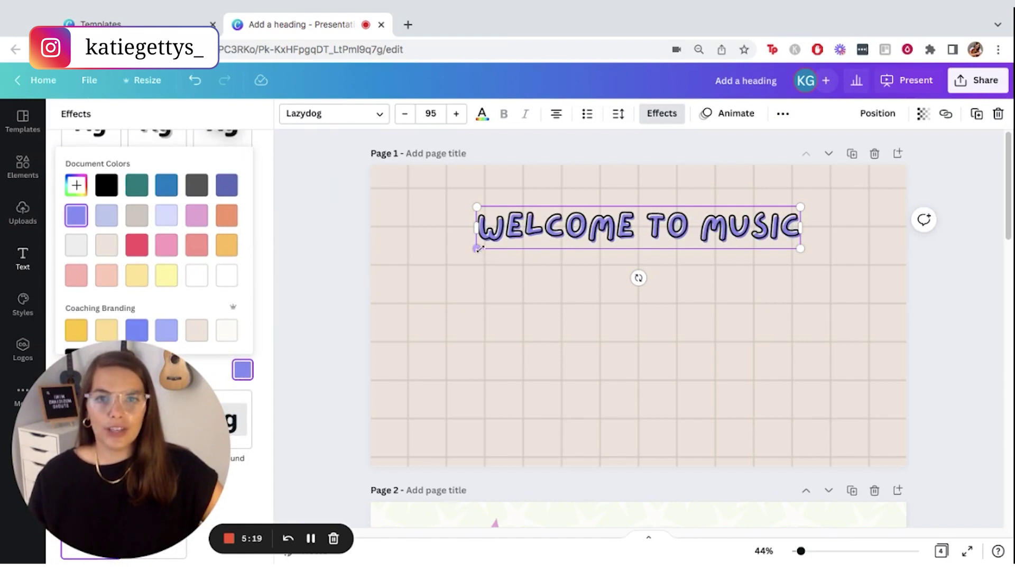
- Enlarge the heading, centre it near the slide top, and deselect it
left_click_drag(478, 249, 382, 258)
mouse_move(489, 227)
left_mouse_down()
mouse_move(555, 236)
mouse_move(535, 236)
left_mouse_up()
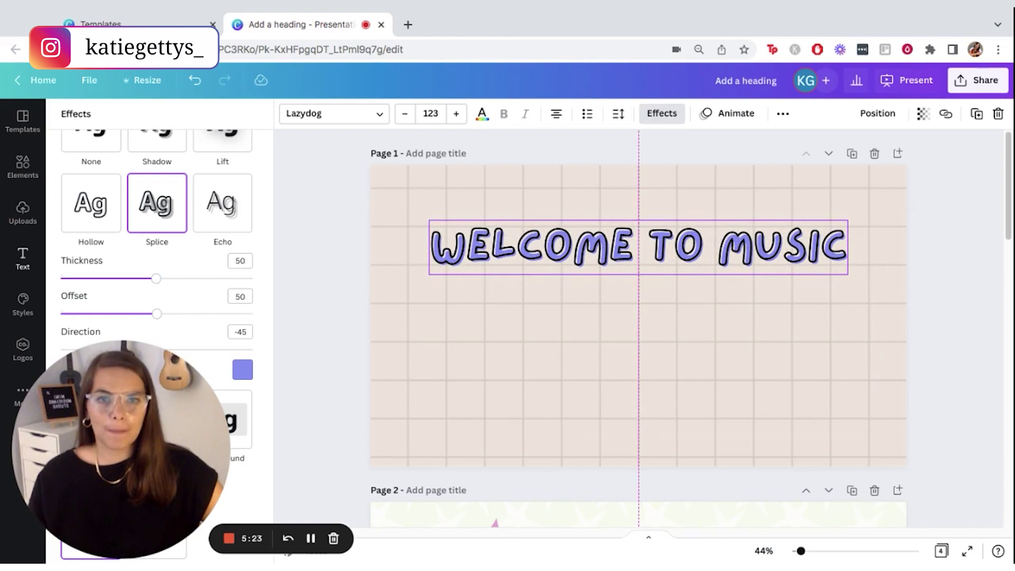
left_click(563, 320)
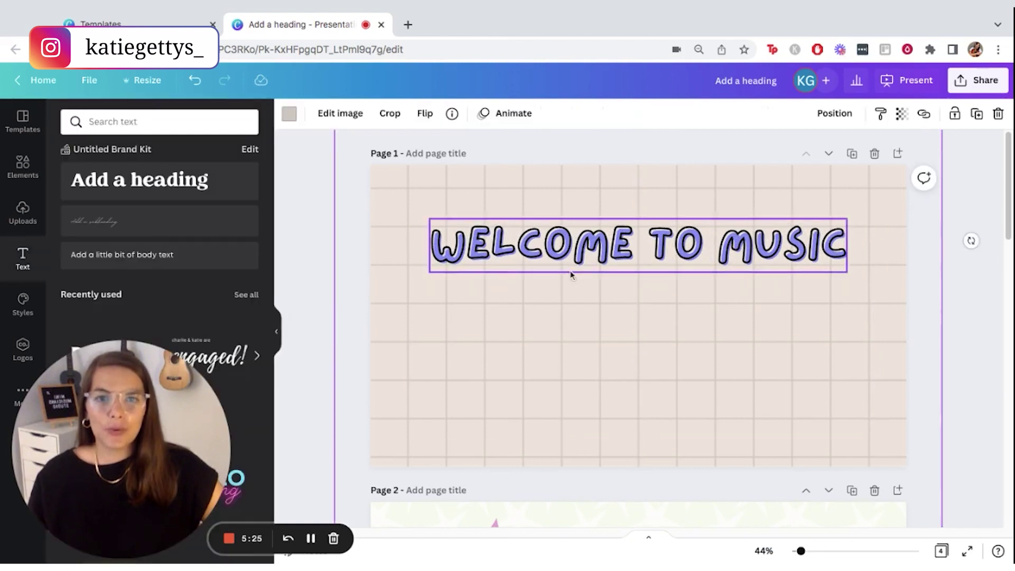
left_click(329, 240)
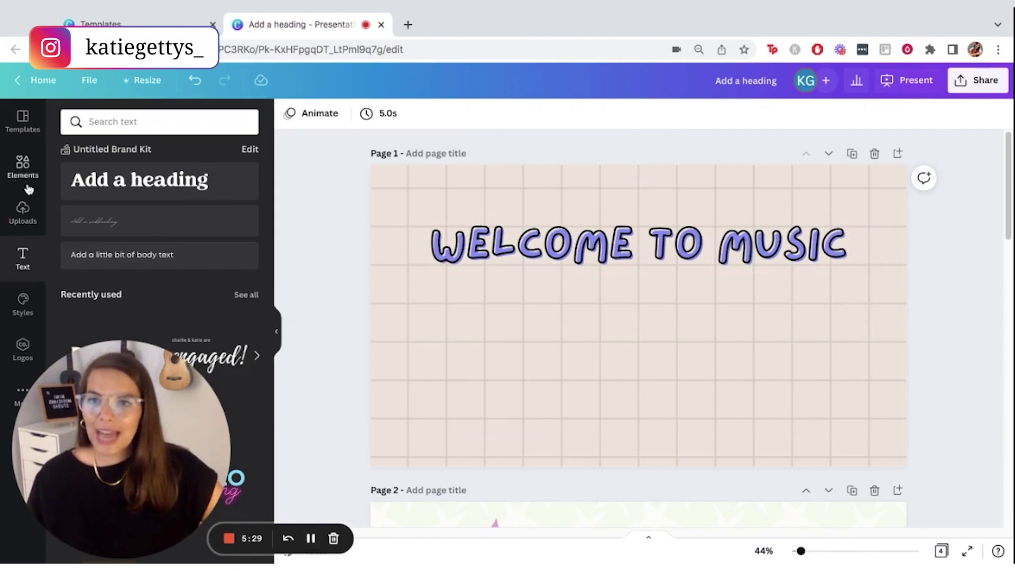
- Search elements for 'music', filter to Graphics, and scroll through the results
left_click(22, 167)
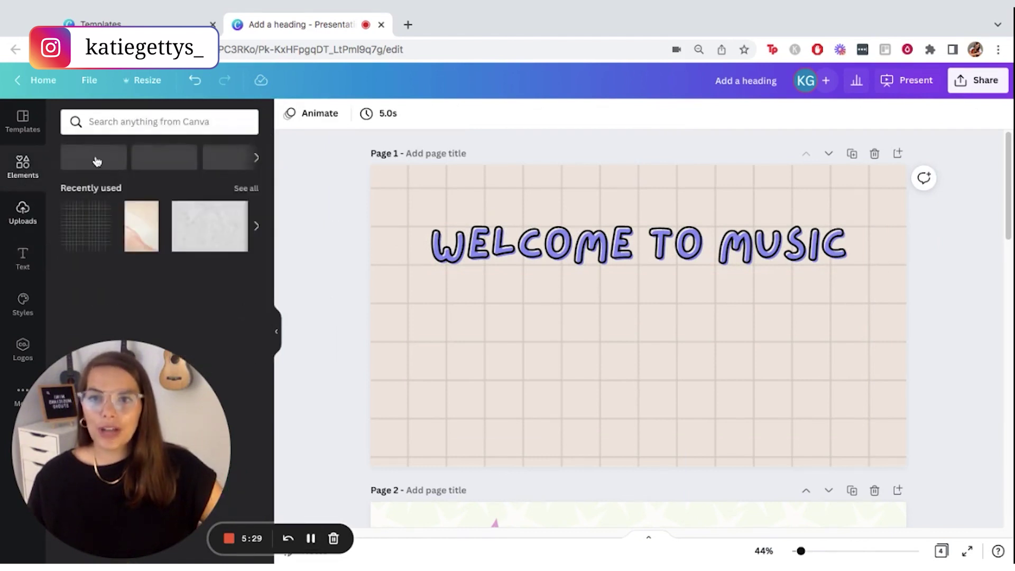
left_click(153, 121)
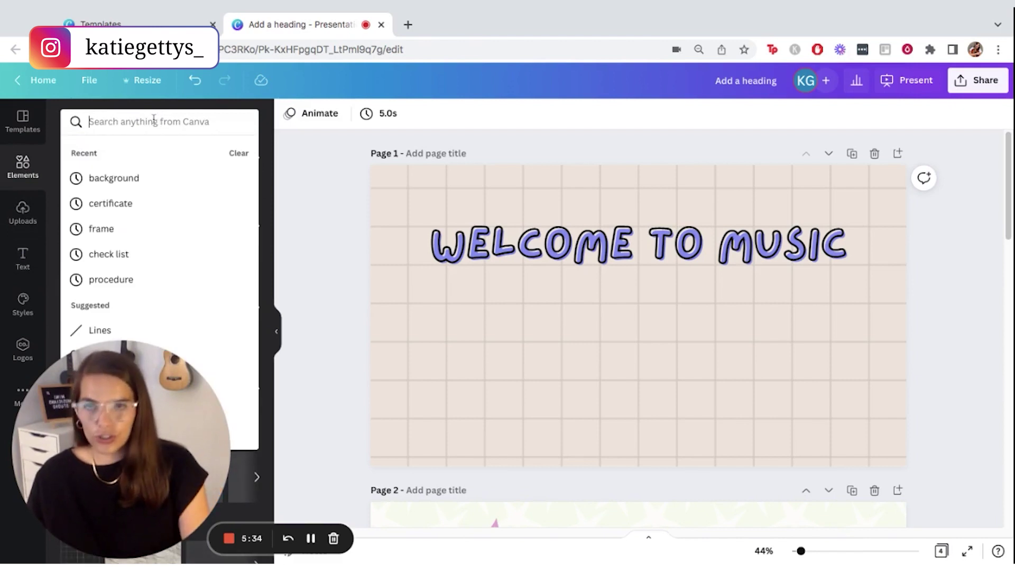
type("m")
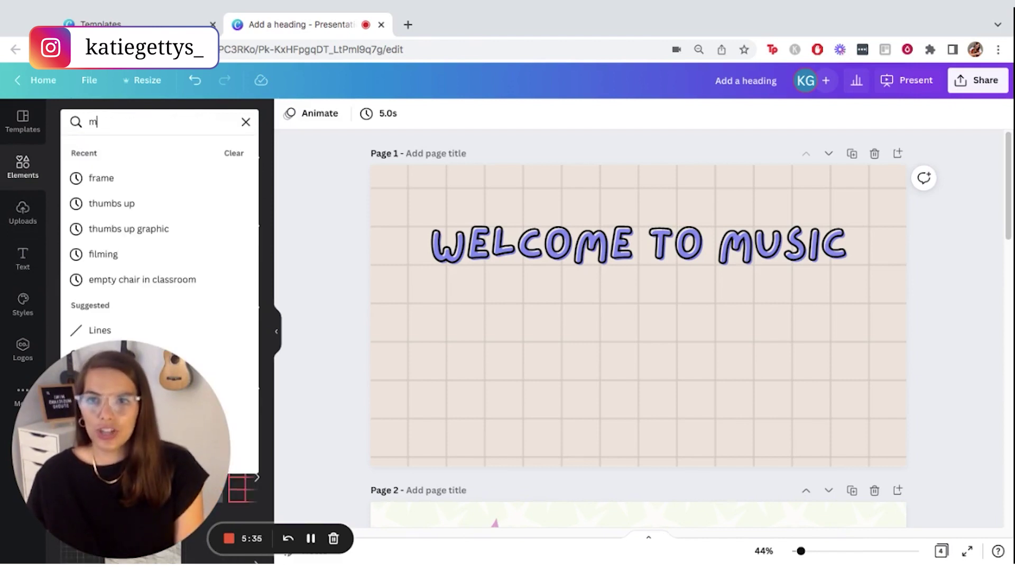
type("suicusic")
key("Return")
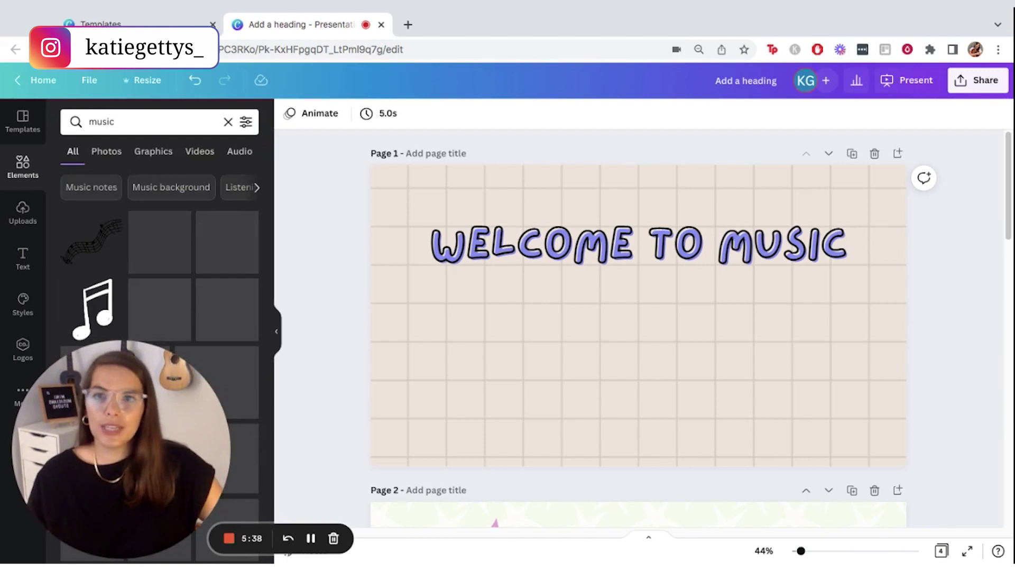
left_click(143, 155)
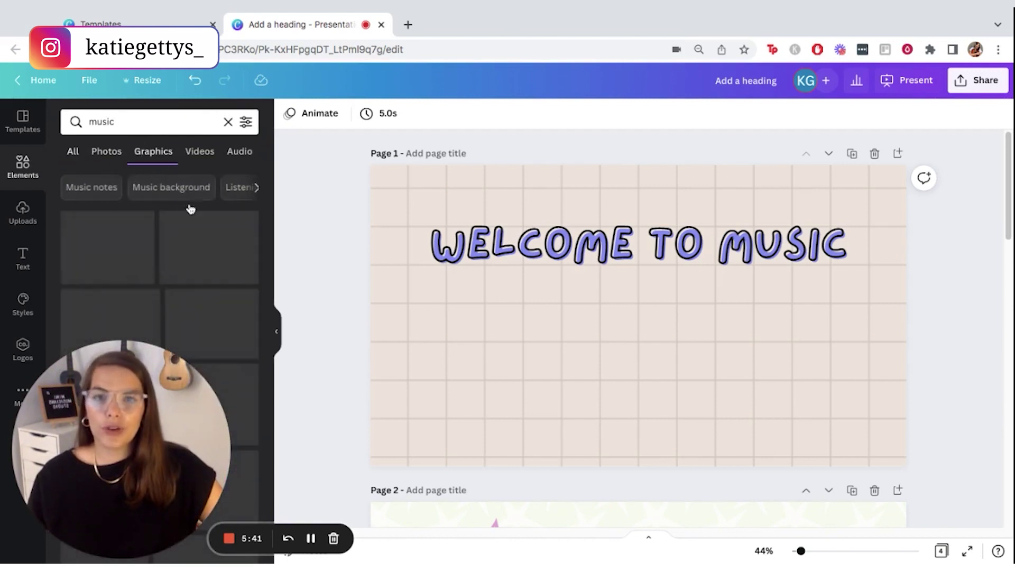
left_click_drag(118, 424, 337, 439)
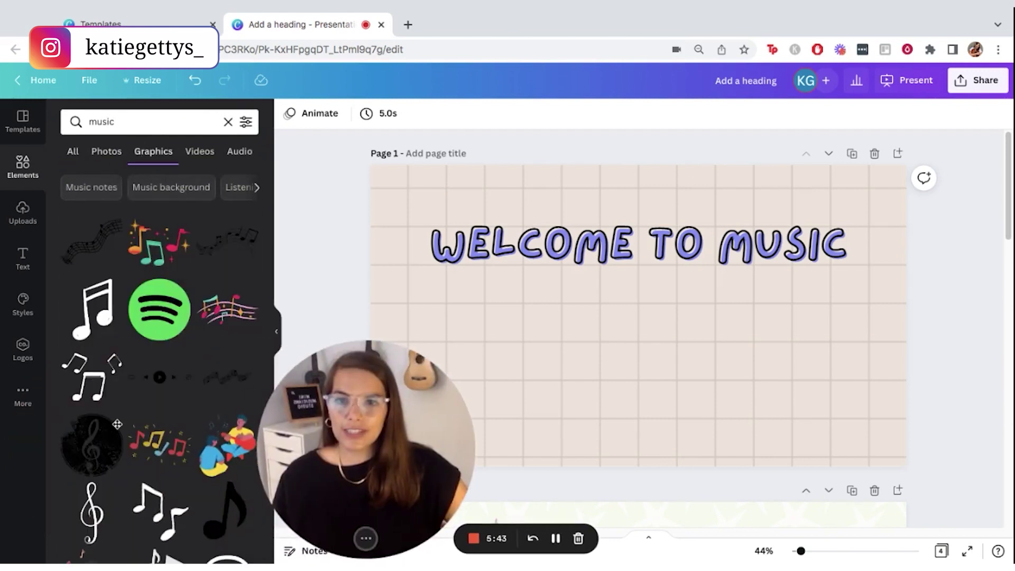
scroll(136, 470, "down", 1)
scroll(148, 432, "down", 2)
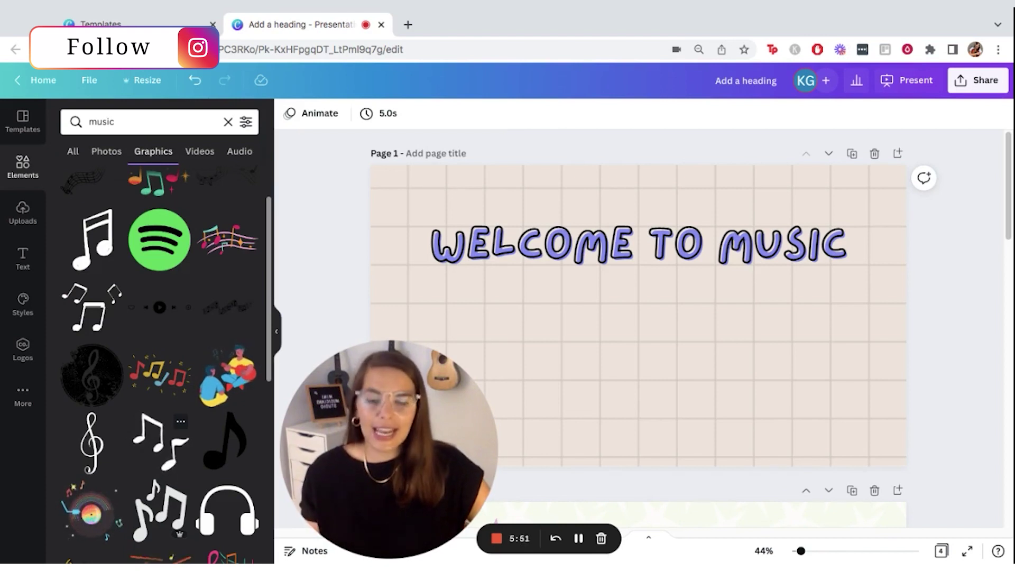
scroll(96, 431, "down", 2)
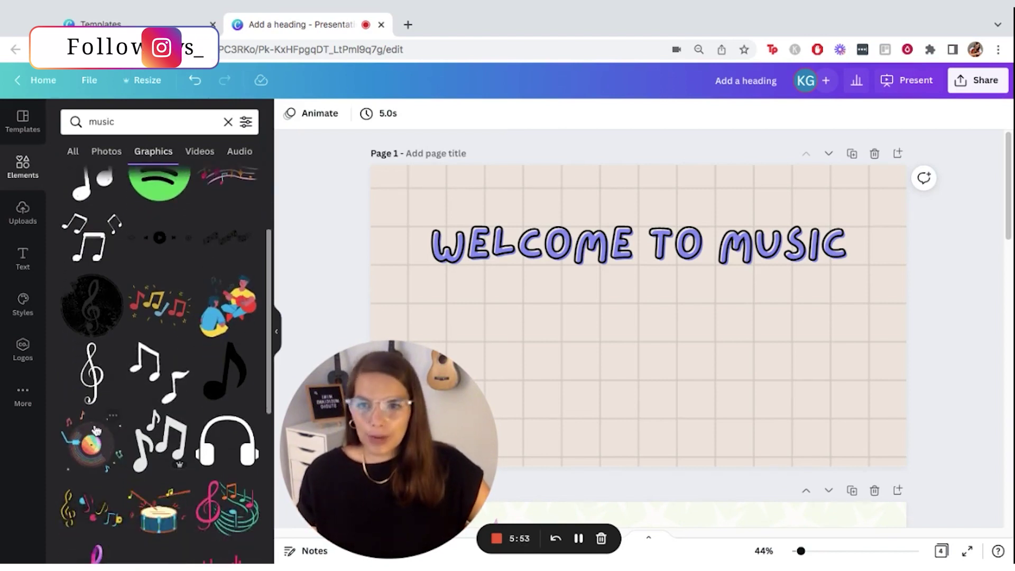
scroll(95, 430, "down", 1)
scroll(103, 424, "down", 5)
scroll(108, 414, "down", 2)
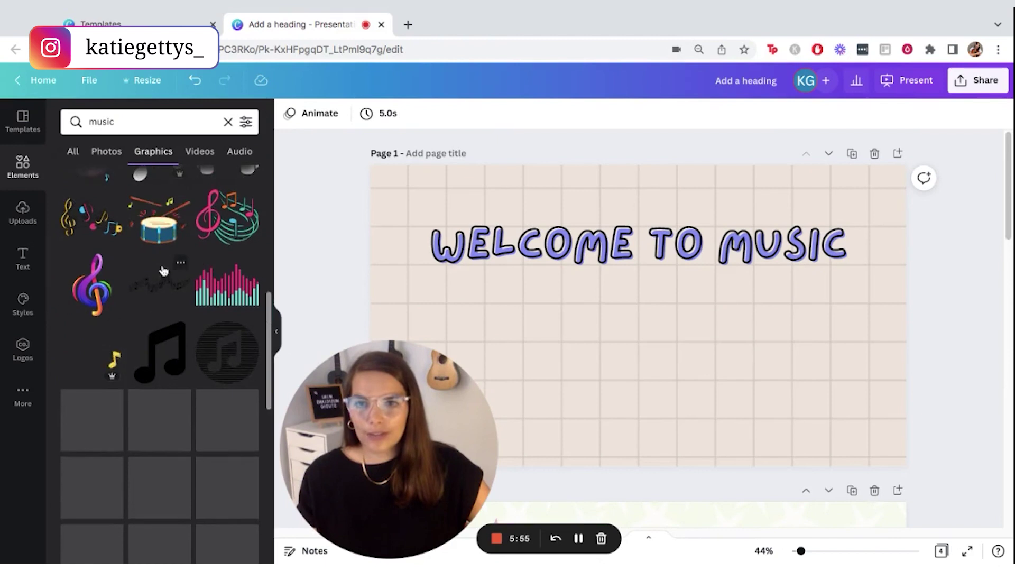
scroll(161, 435, "down", 1)
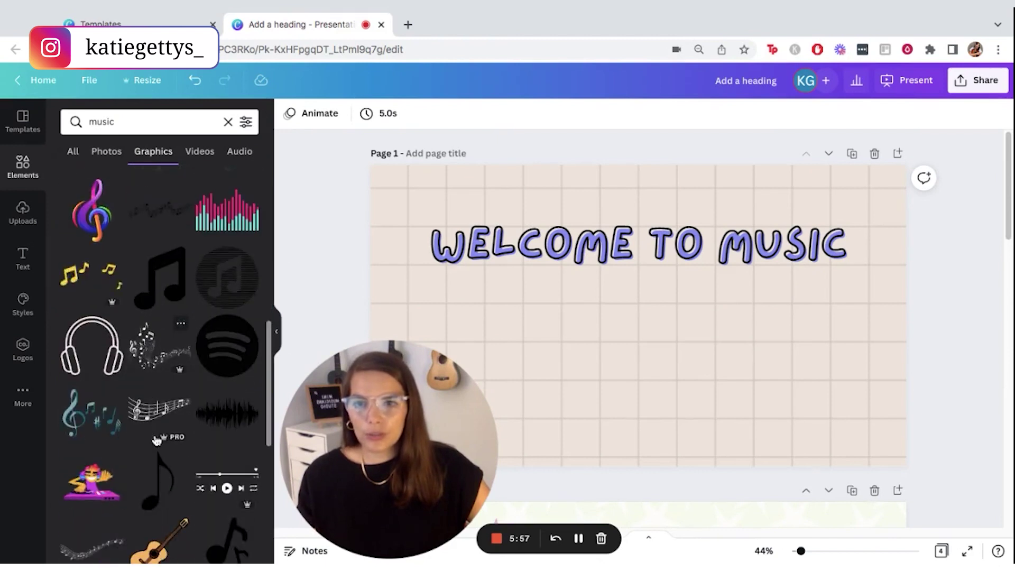
scroll(166, 428, "down", 2)
scroll(190, 365, "down", 2)
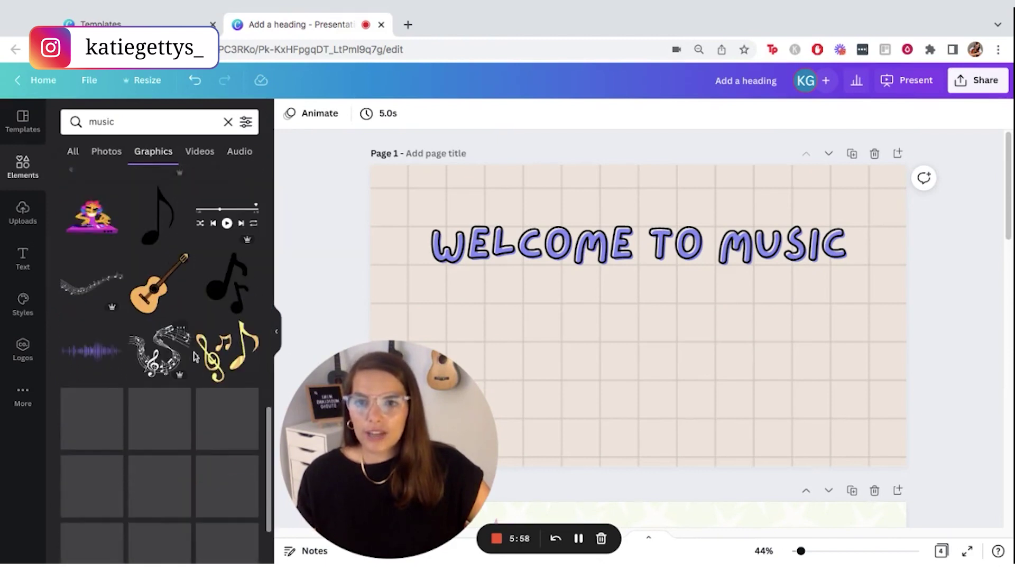
- Add the double music-note graphic, try blue, then revert it to black
left_click(221, 296)
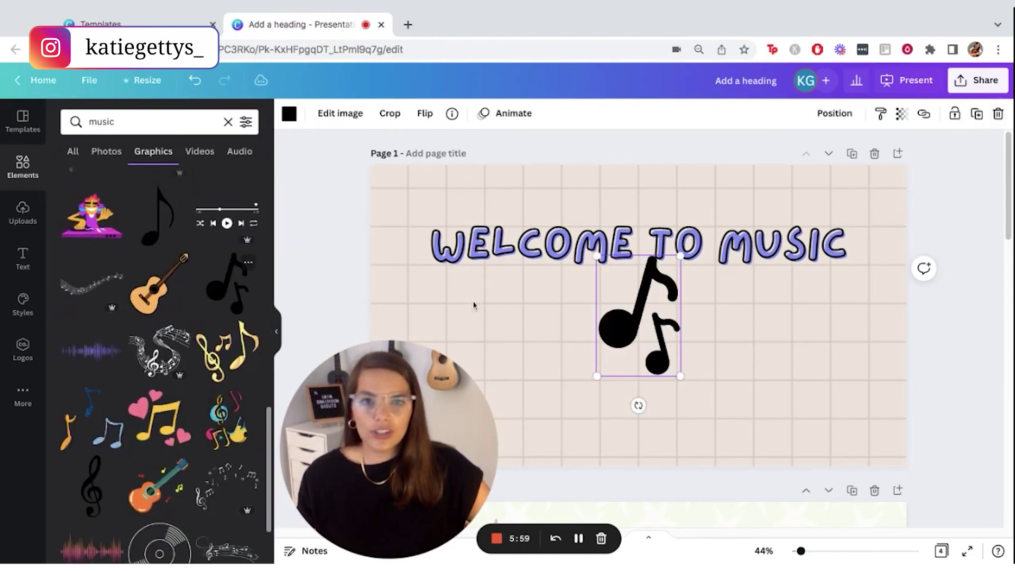
left_click(289, 114)
left_click(142, 374)
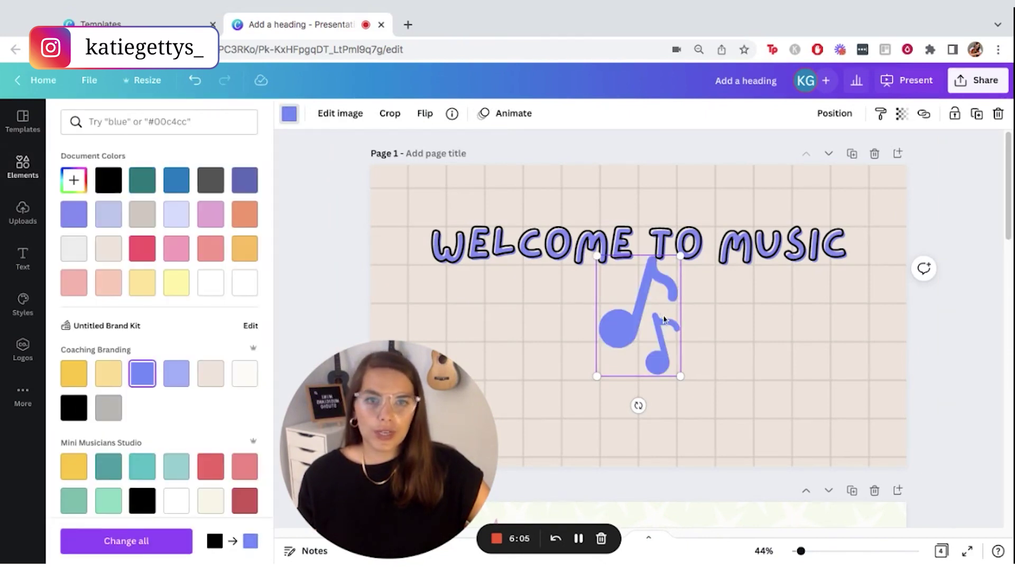
left_click_drag(651, 312, 483, 365)
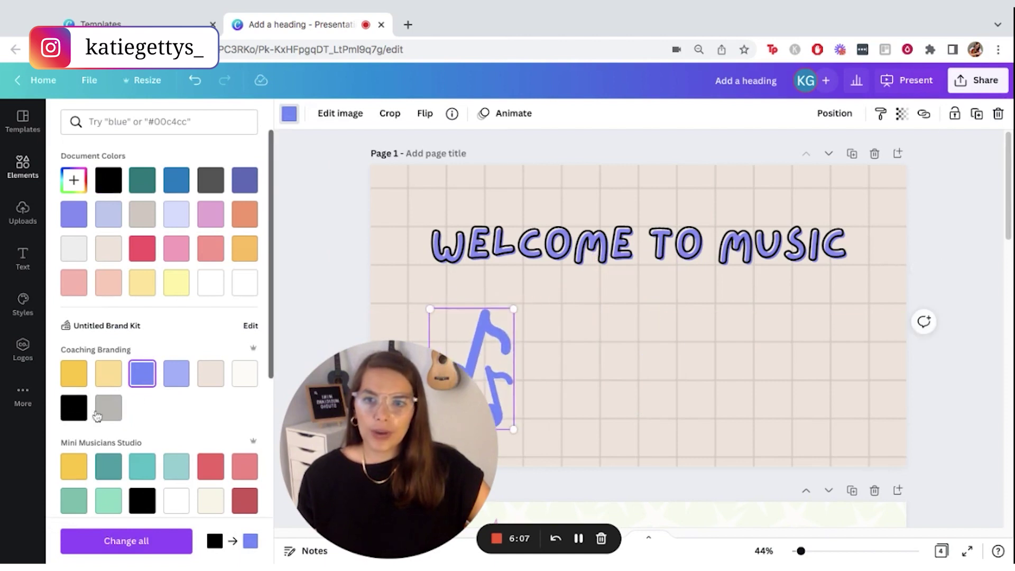
key("ctrl+z")
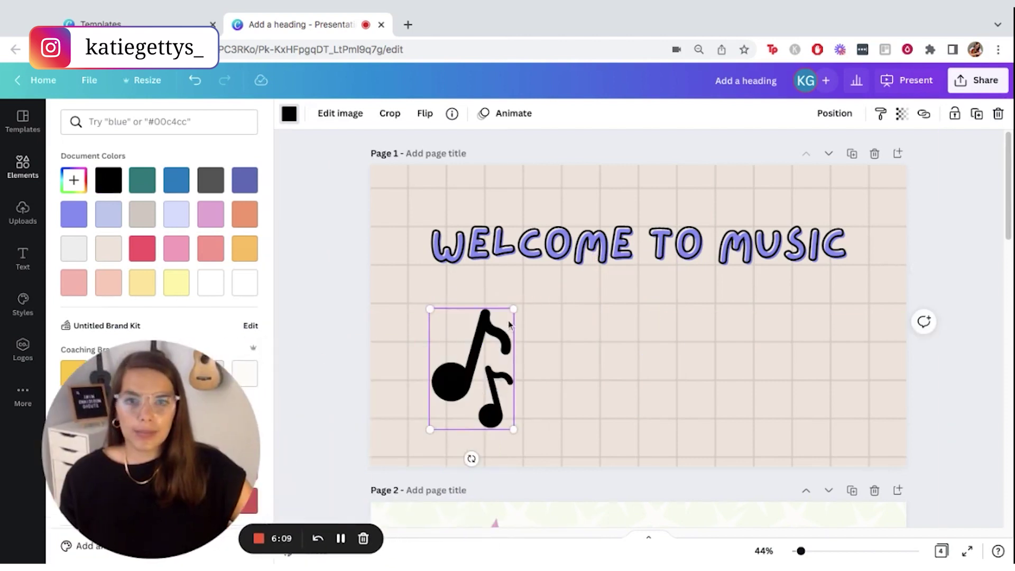
- Shrink the note into the lower-left corner and drag out a second copy
left_click_drag(513, 310, 479, 358)
left_click_drag(466, 397, 461, 400)
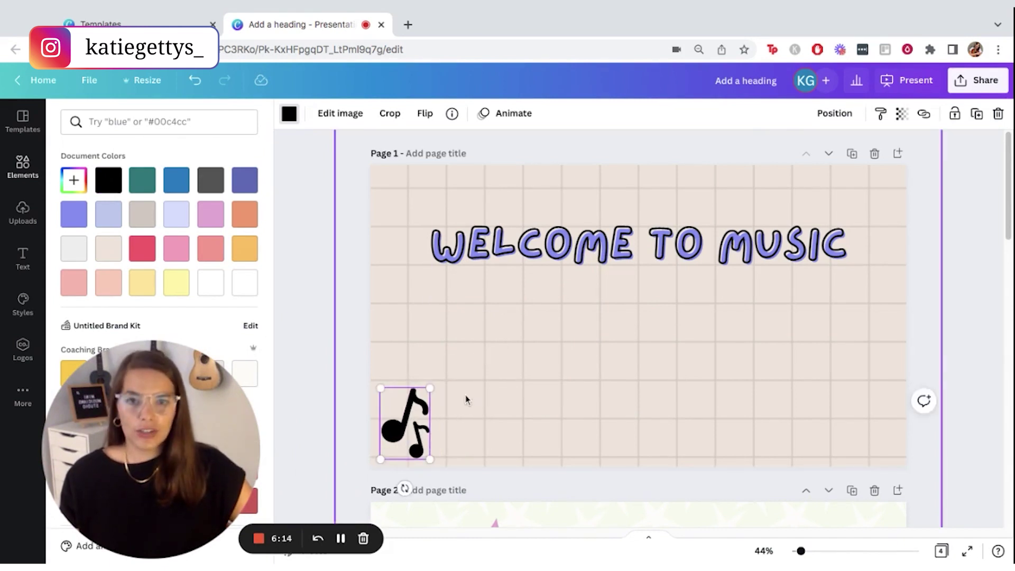
mouse_move(398, 434)
left_mouse_down()
mouse_move(621, 415)
mouse_move(870, 427)
mouse_move(872, 272)
mouse_move(861, 294)
mouse_move(865, 424)
left_mouse_up()
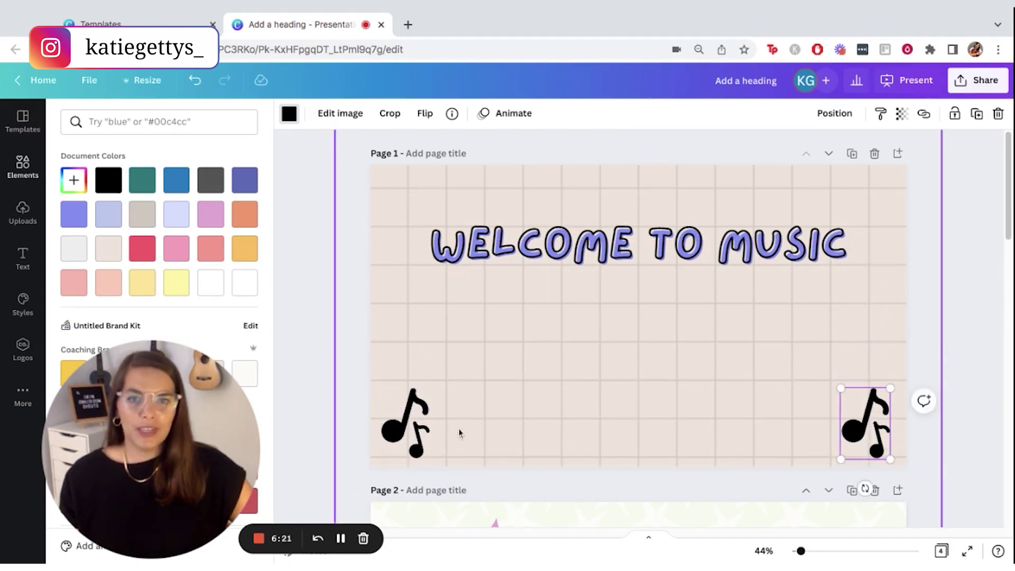
- Check Flip options, rotate the second note and back upright, and settle it lower-right
left_click(429, 125)
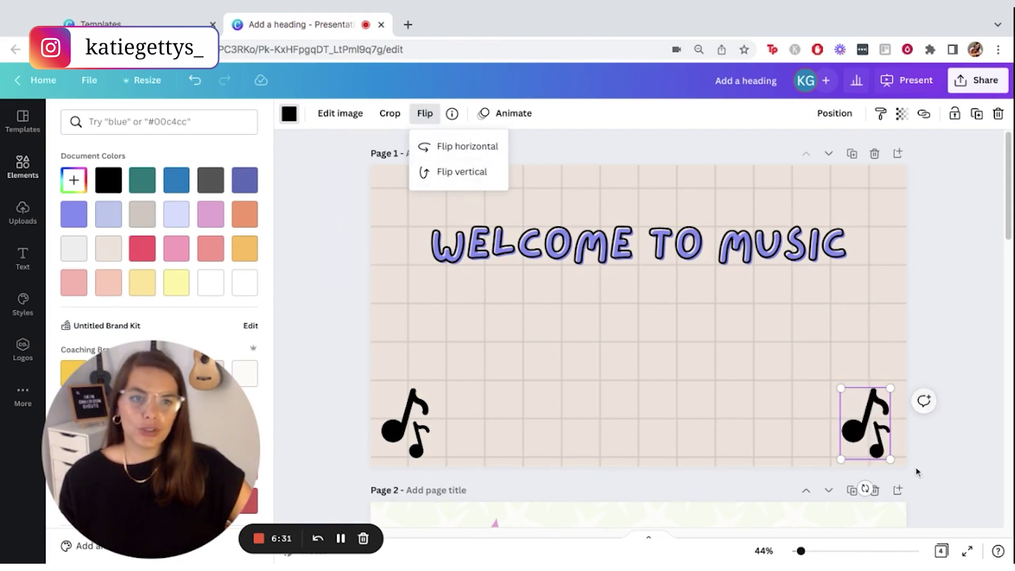
left_click_drag(872, 428, 807, 391)
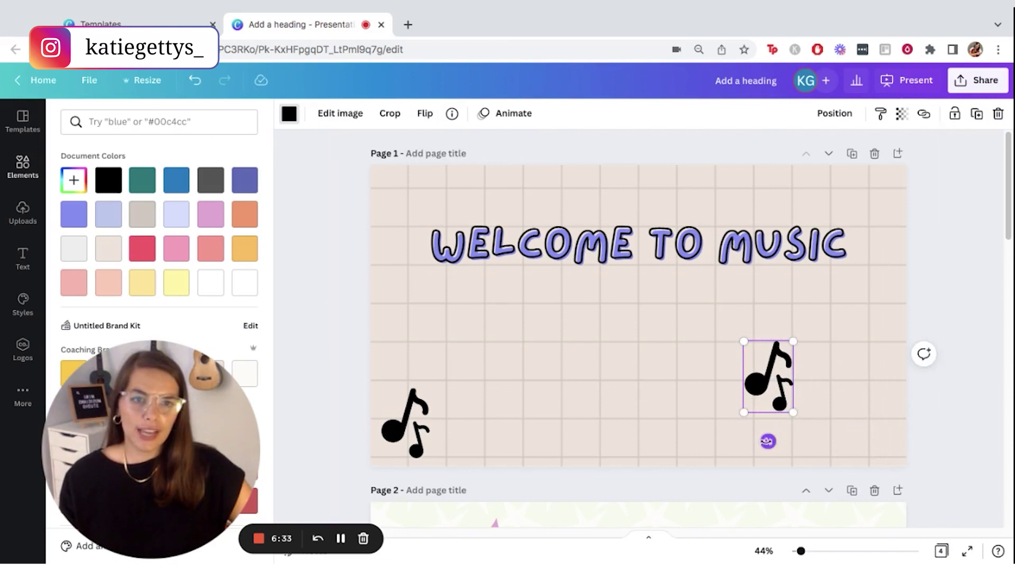
left_click_drag(767, 441, 766, 441)
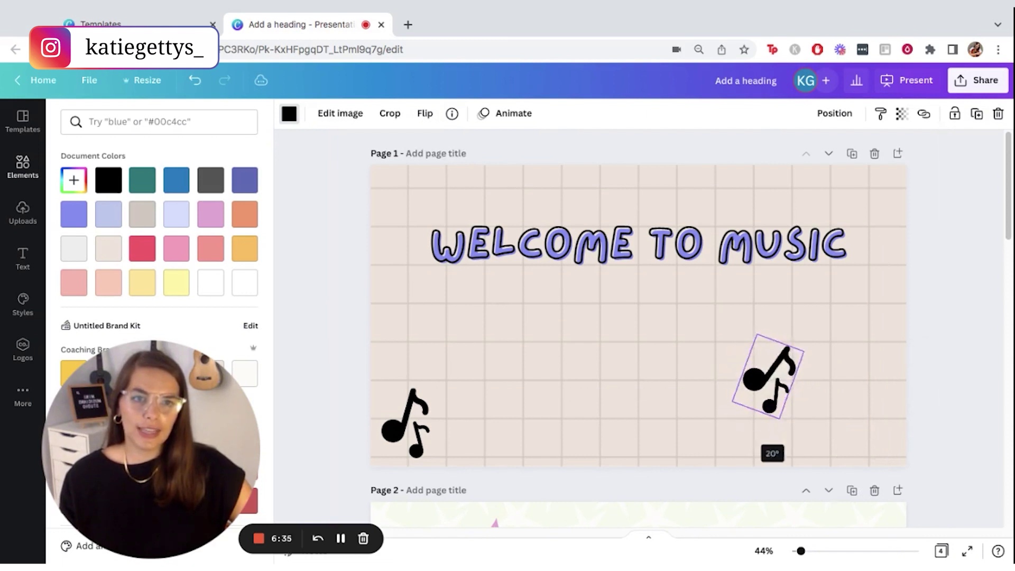
left_click_drag(766, 440, 814, 458)
left_click_drag(769, 389, 873, 436)
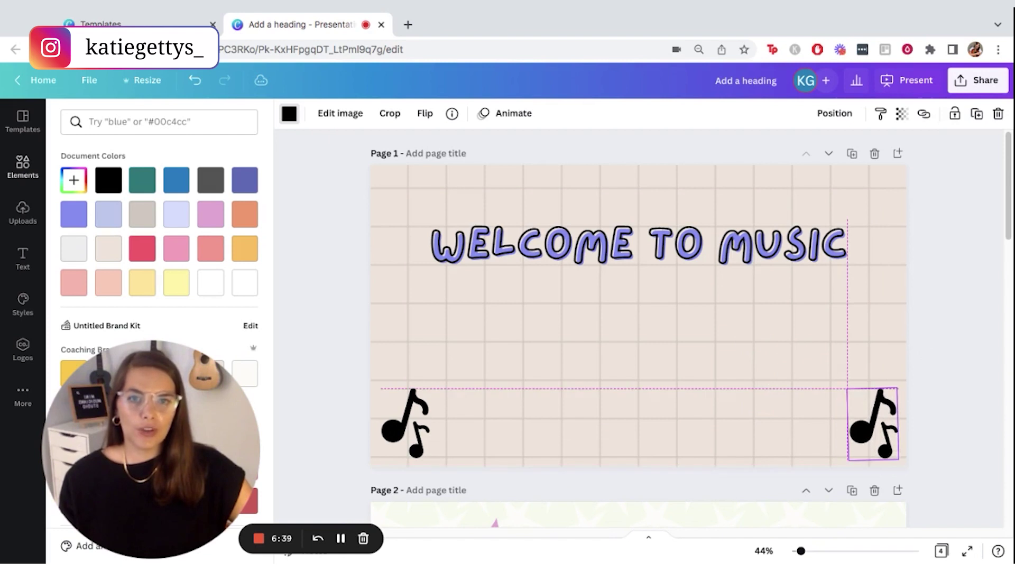
left_click_drag(873, 435, 873, 435)
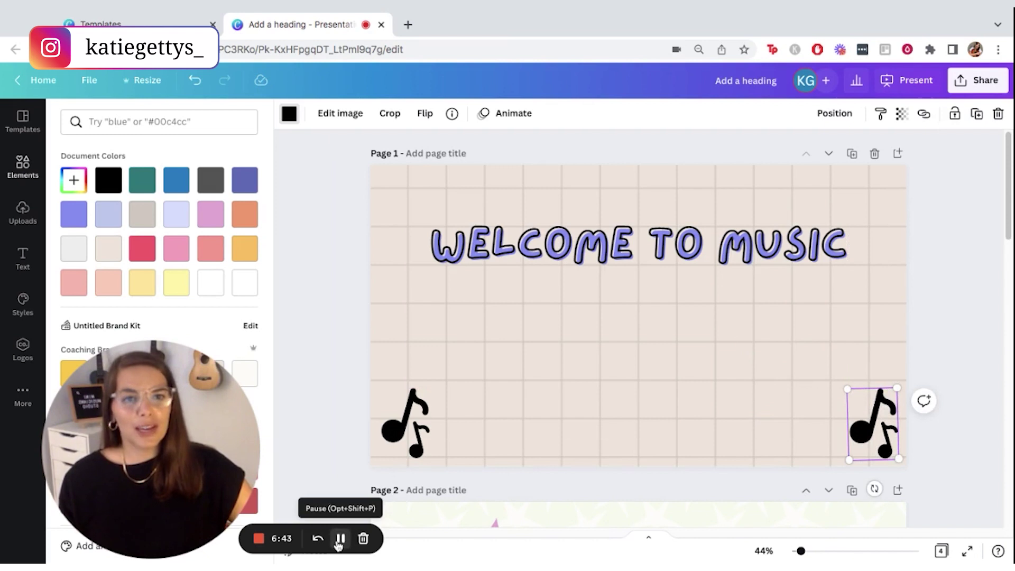
- Search elements for 'doodle' and add the pink three-stroke doodle
left_click(22, 169)
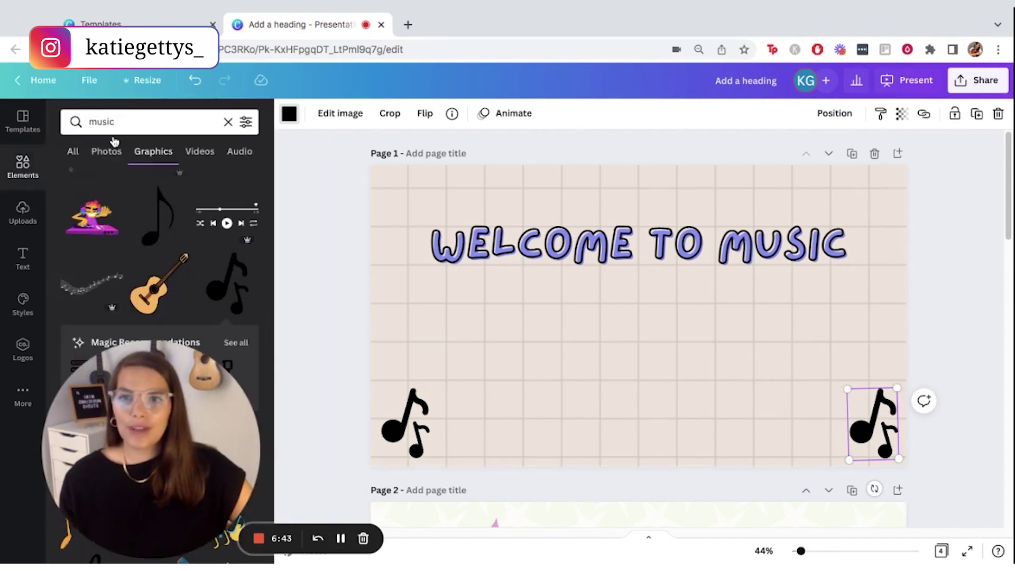
left_click(133, 121)
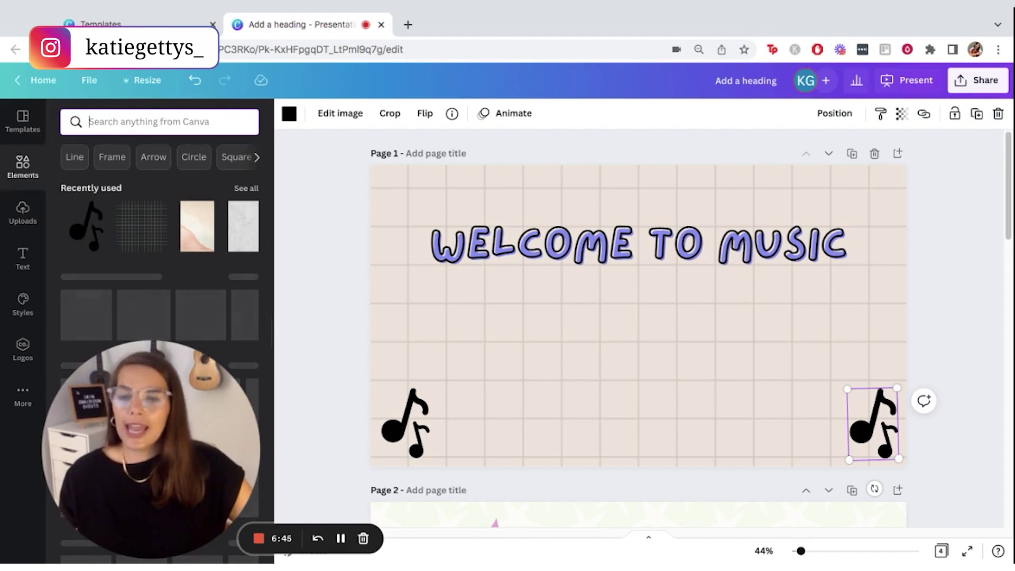
type("doodle")
key("Return")
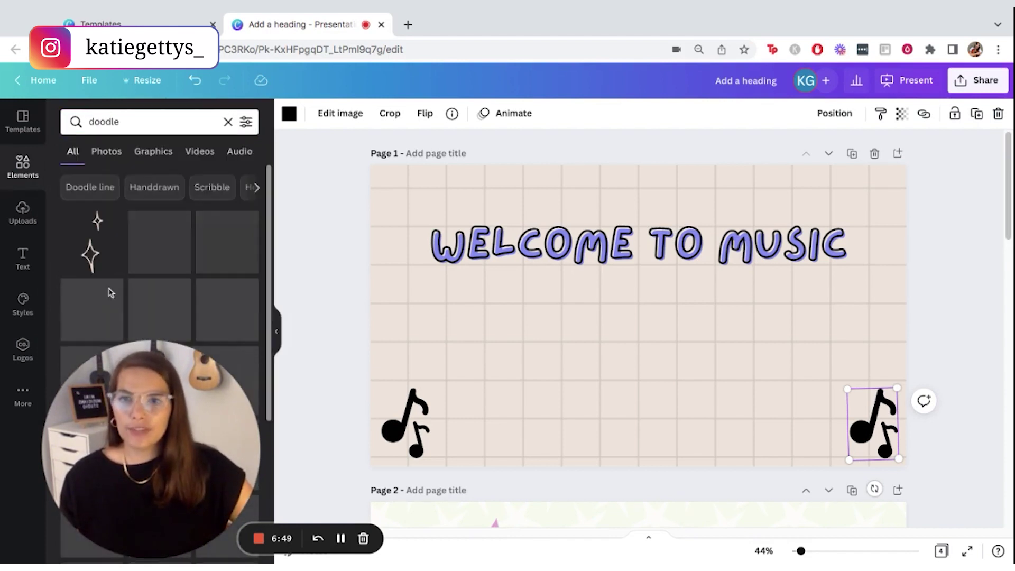
scroll(180, 218, "down", 1)
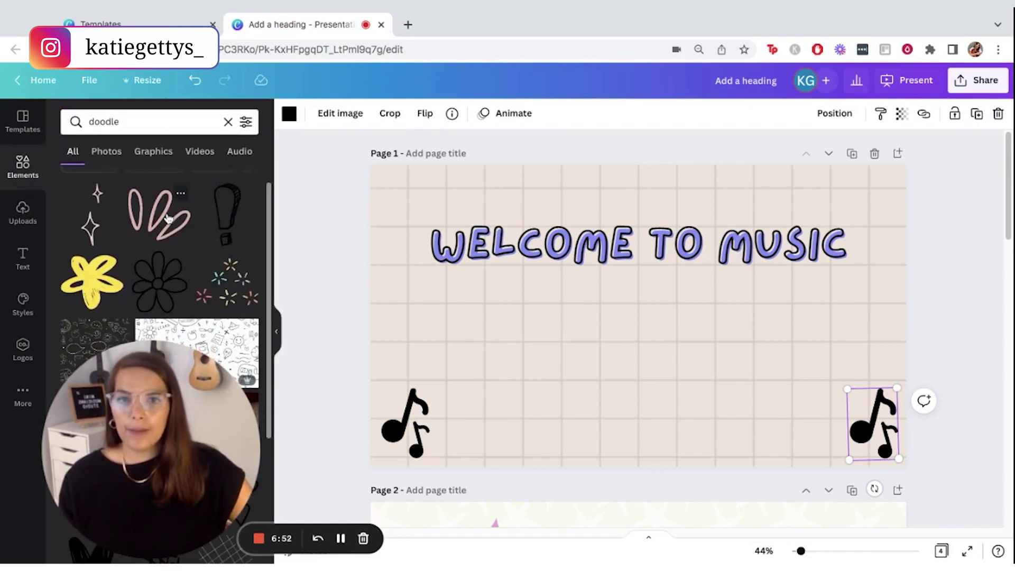
left_click(168, 218)
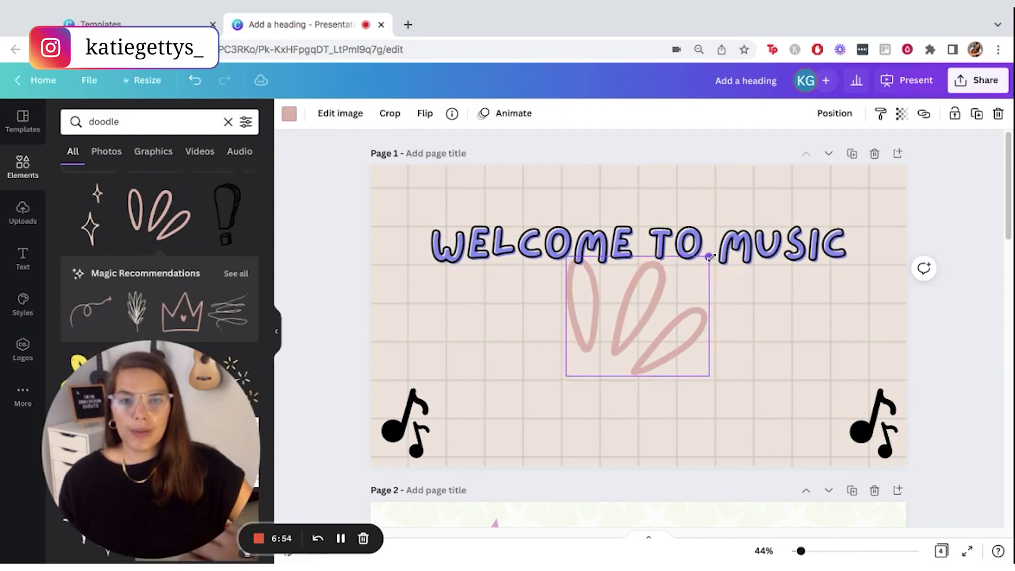
- Shrink the doodle, place it at the heading's upper-right end, and recolour it lavender
left_click_drag(710, 256, 626, 324)
left_click_drag(587, 353, 845, 219)
left_click(288, 113)
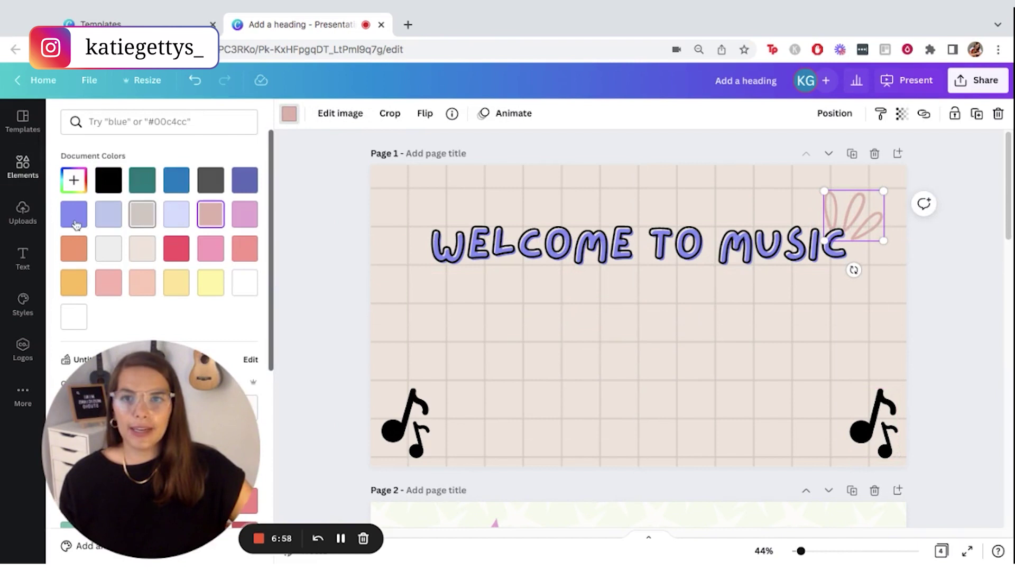
left_click_drag(882, 192, 852, 216)
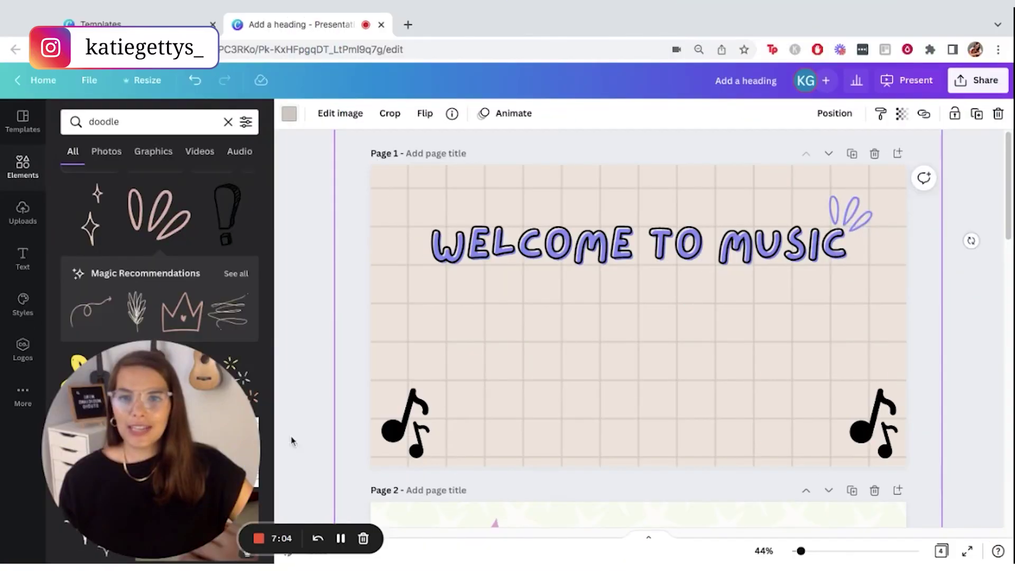
left_click(340, 538)
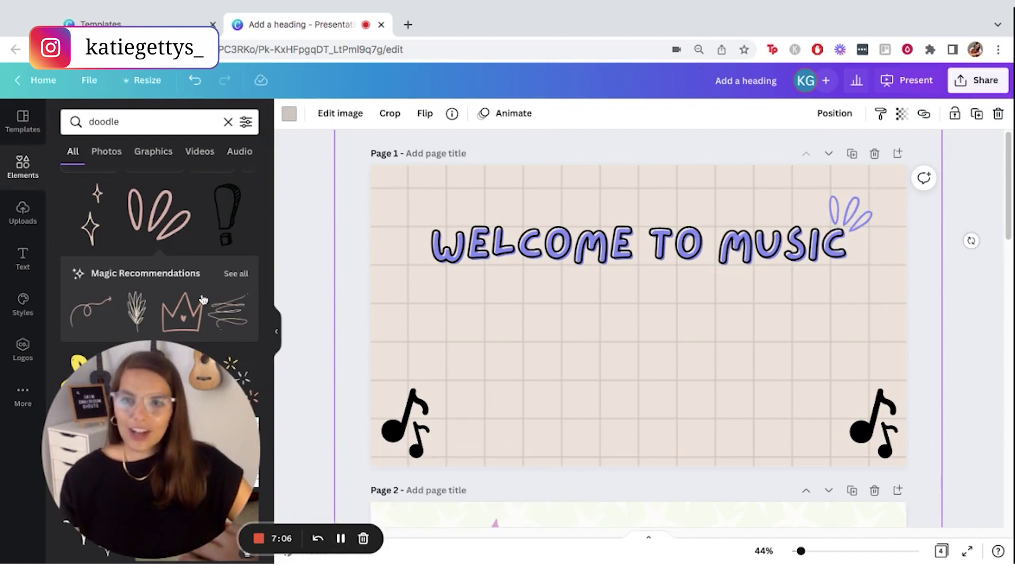
- Browse the full Frames collection and add a round yellow-ringed frame to the slide
left_click(22, 165)
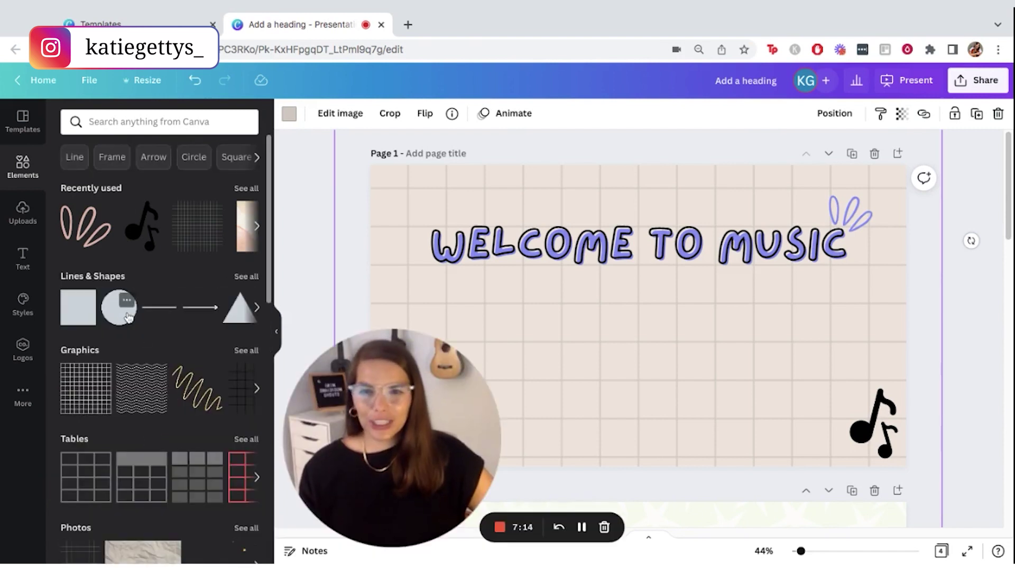
scroll(119, 332, "down", 1)
scroll(138, 413, "down", 3)
scroll(143, 422, "down", 2)
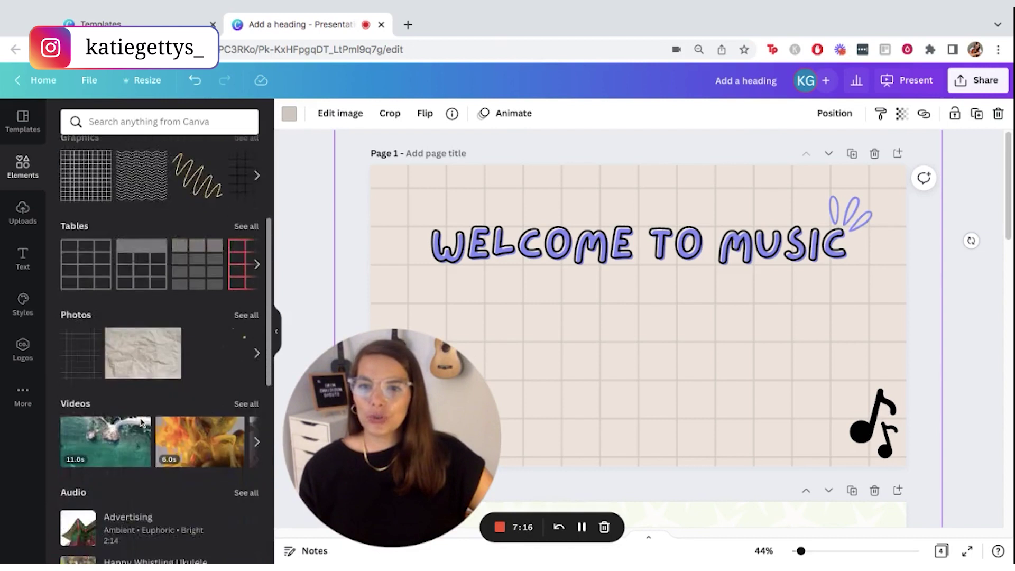
scroll(141, 421, "down", 3)
scroll(137, 425, "down", 2)
scroll(130, 431, "down", 2)
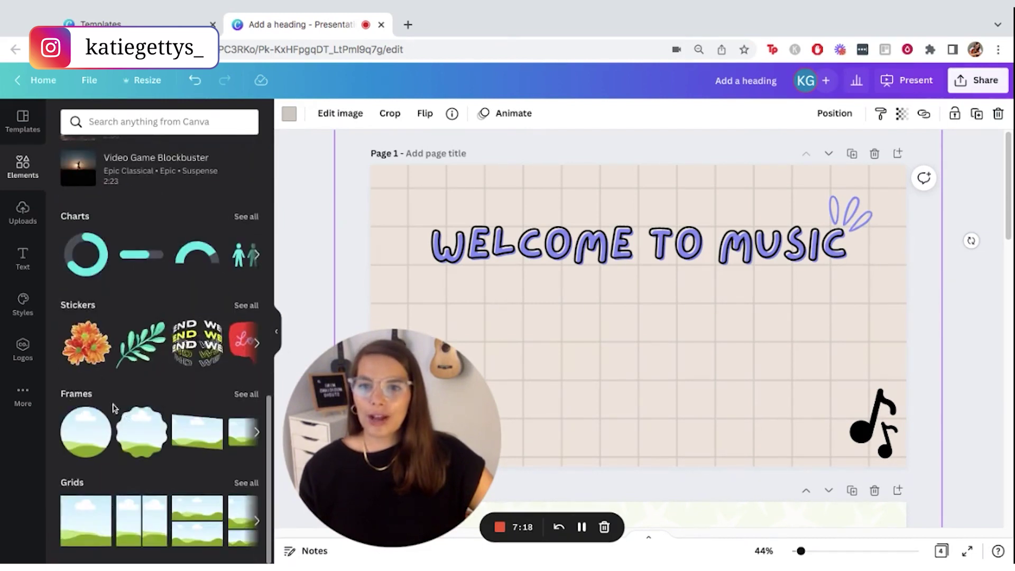
left_click(120, 404)
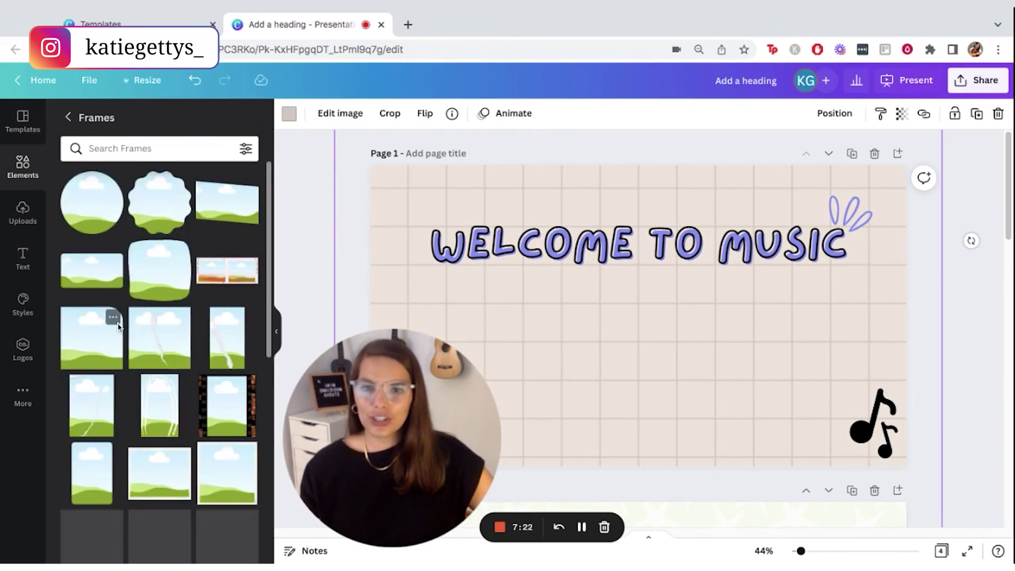
scroll(119, 325, "down", 3)
scroll(139, 349, "down", 3)
scroll(143, 355, "down", 2)
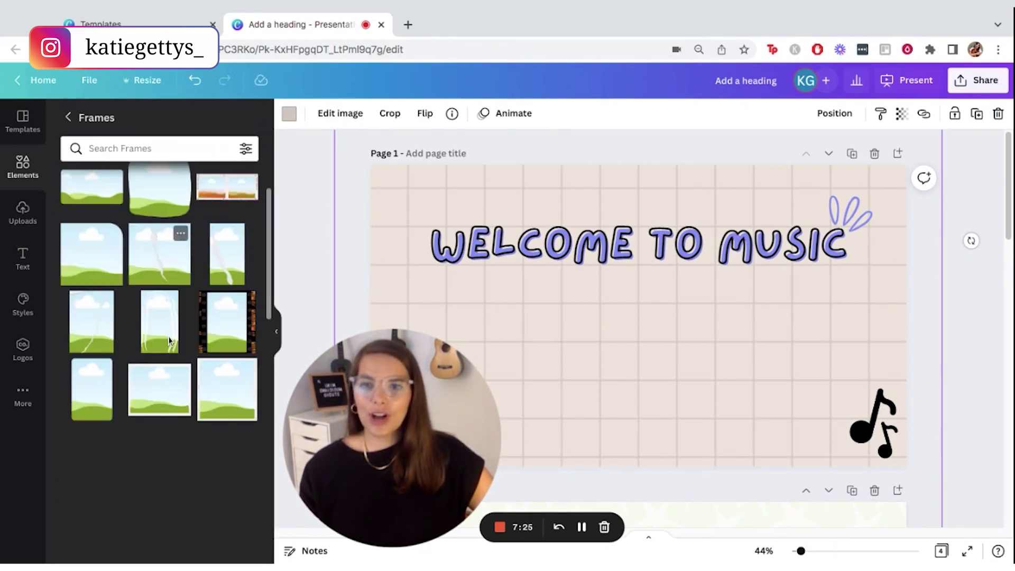
scroll(147, 380, "down", 3)
scroll(147, 381, "down", 3)
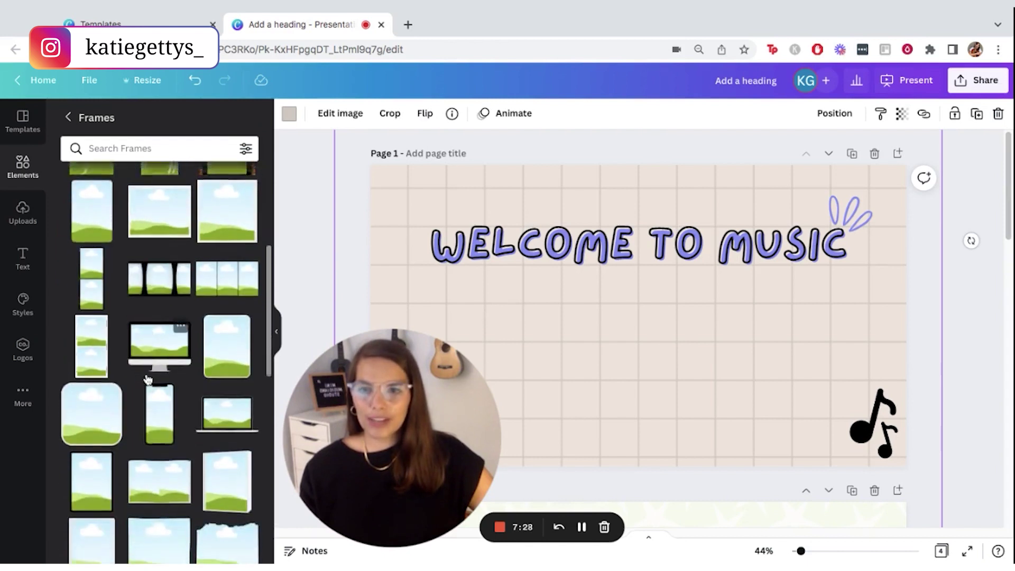
scroll(148, 383, "down", 3)
scroll(148, 386, "down", 3)
scroll(149, 385, "down", 2)
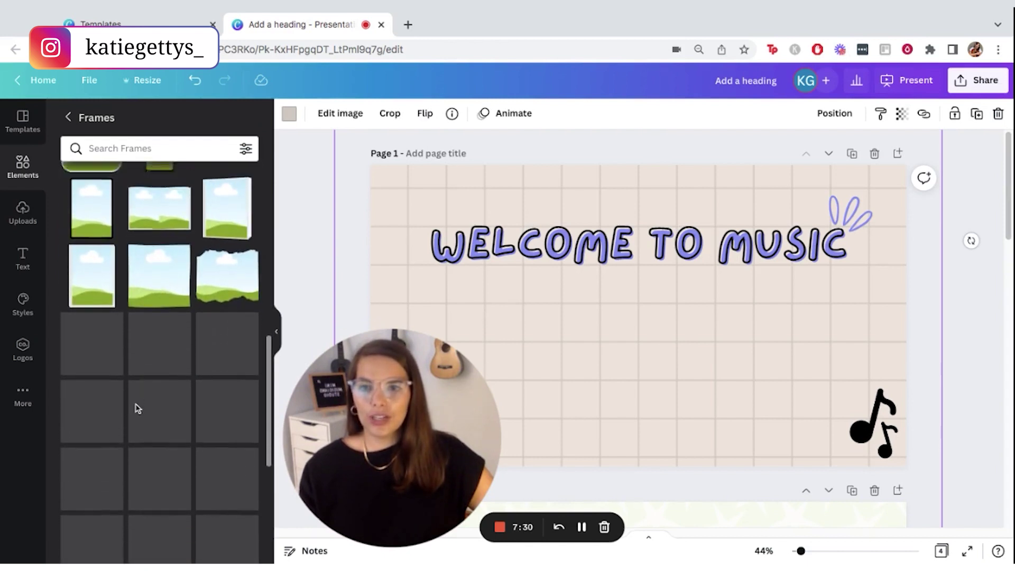
scroll(151, 391, "down", 1)
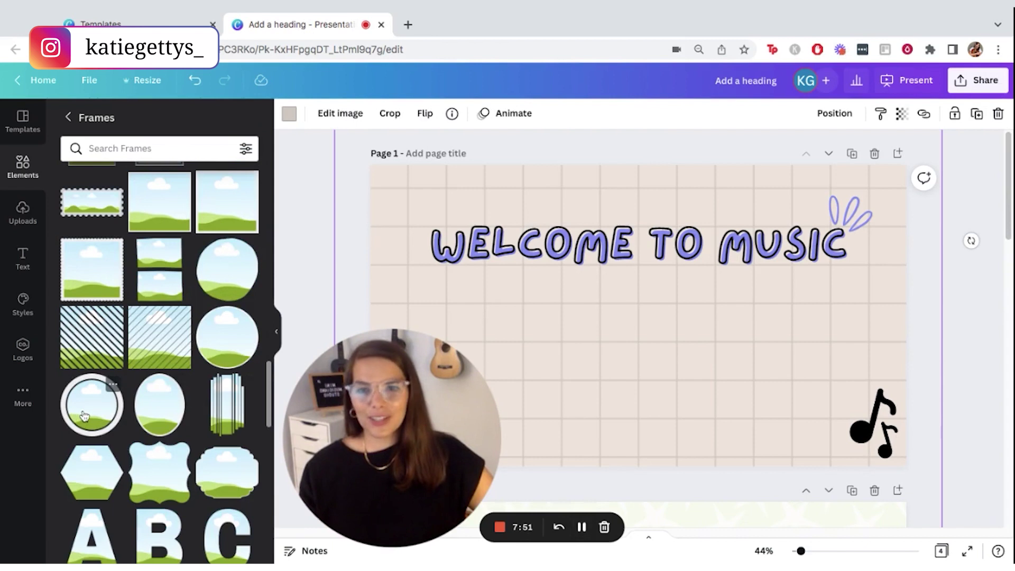
left_click(84, 415)
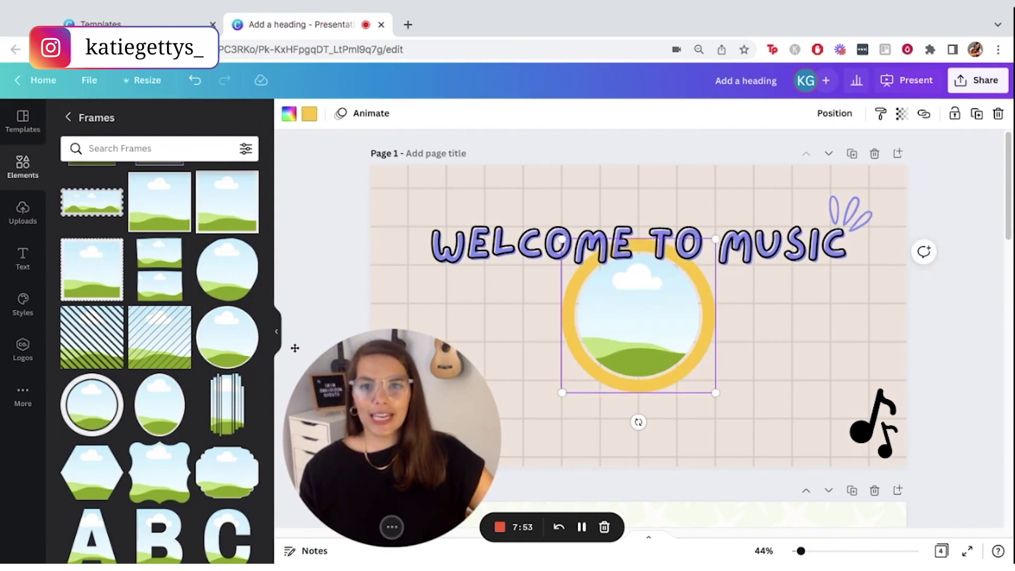
- Recolour the frame border periwinkle and move it down below the heading
left_click(308, 116)
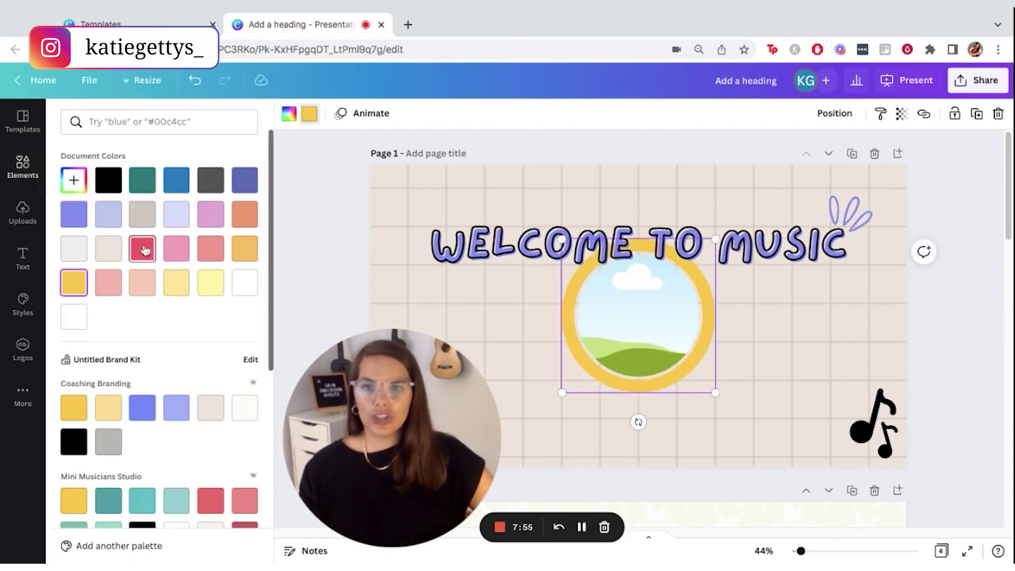
left_click(73, 213)
left_click_drag(632, 287, 632, 321)
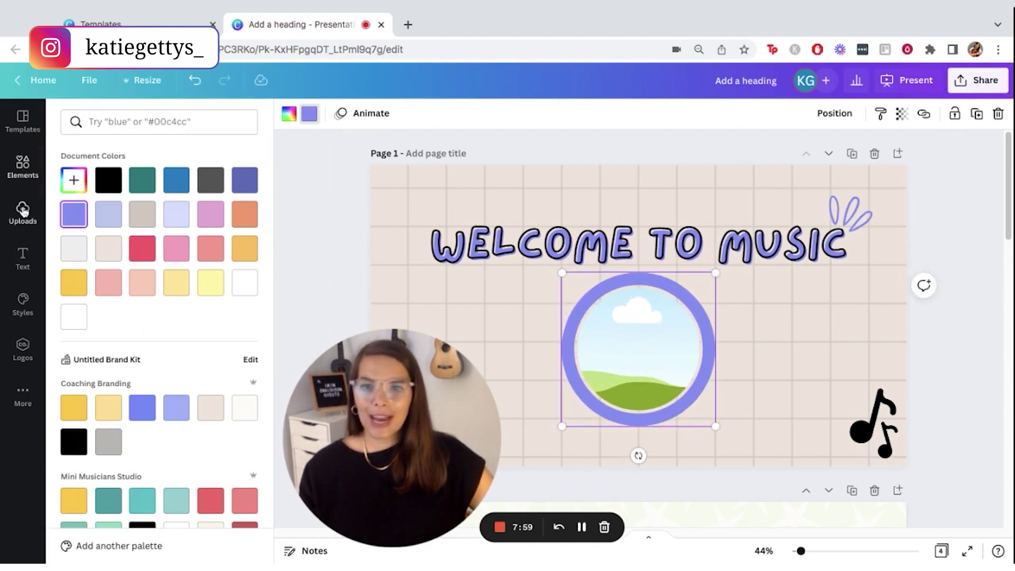
- Return to the full elements library and begin a new search
left_click(22, 169)
left_click(68, 115)
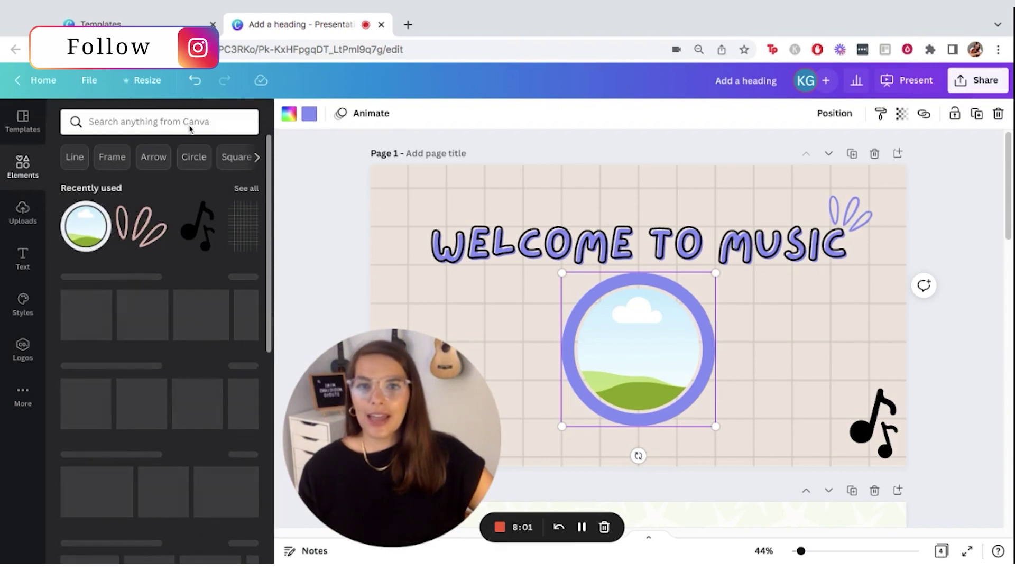
left_click(176, 119)
type("ms")
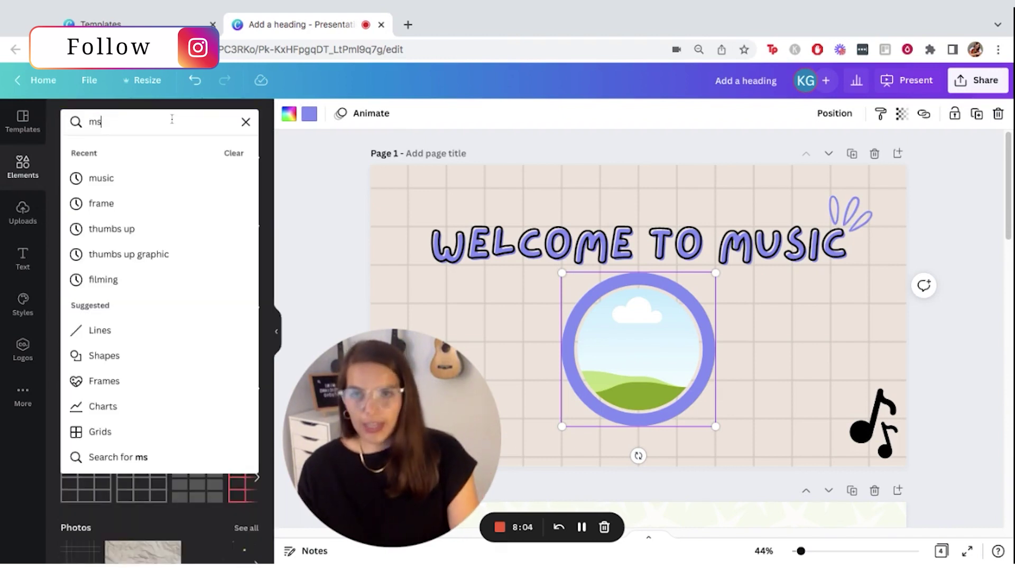
type("uci")
- Search 'music', filter to Photos, and drop a sheet-music photo into the frame
key("BackSpace")
key("BackSpace")
type("us")
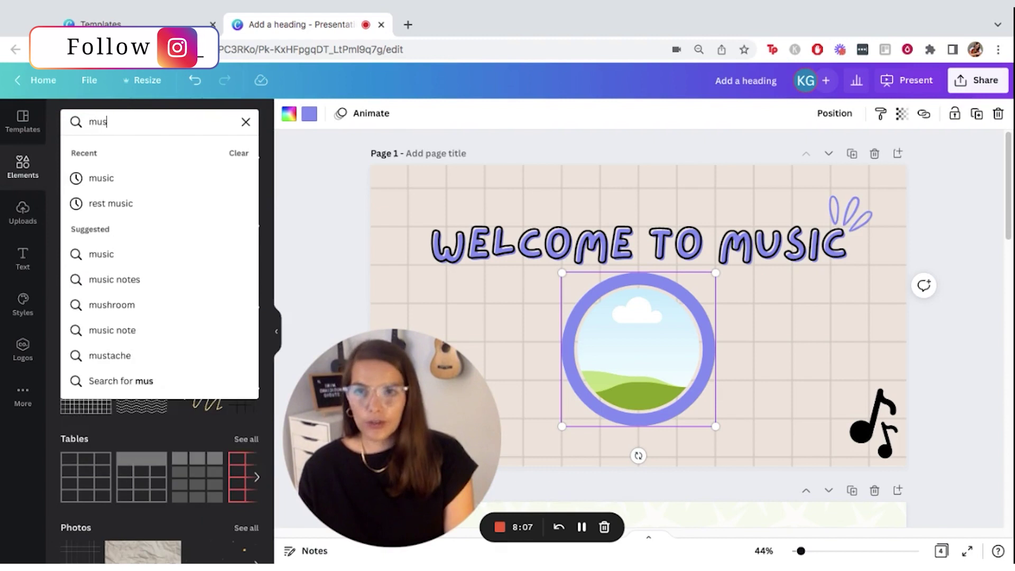
type("ic")
key("Return")
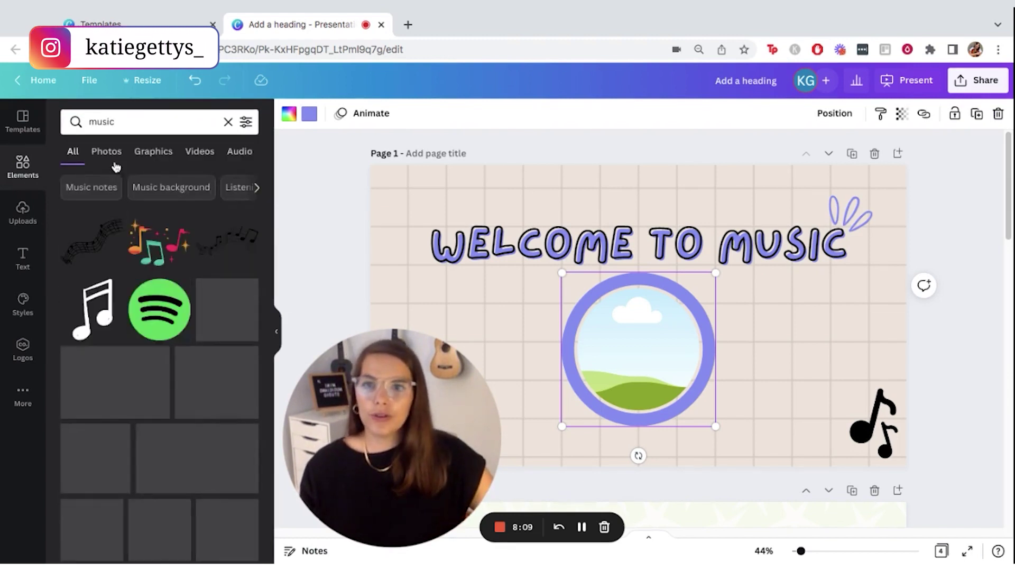
left_click(112, 157)
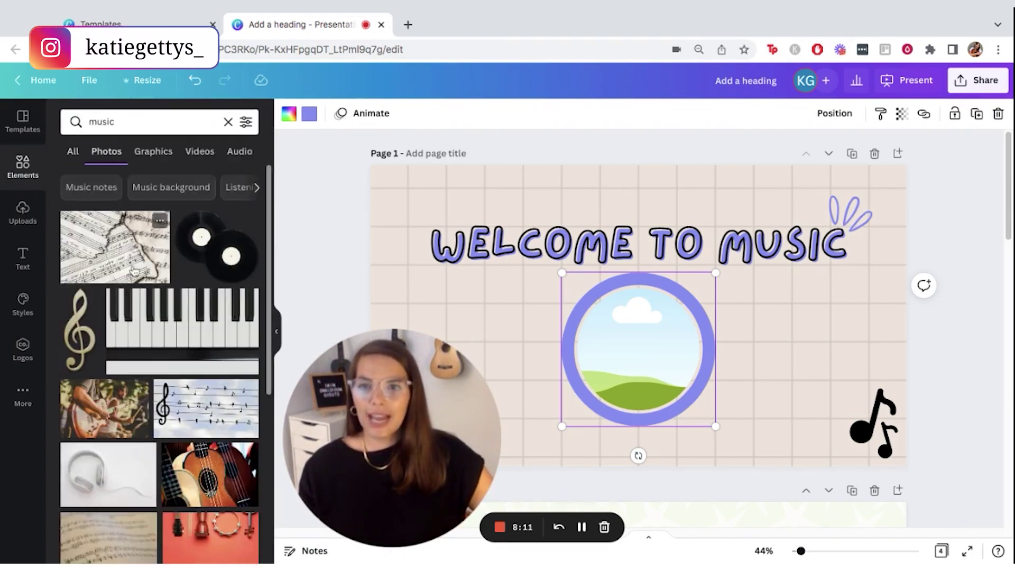
left_click_drag(92, 259, 638, 349)
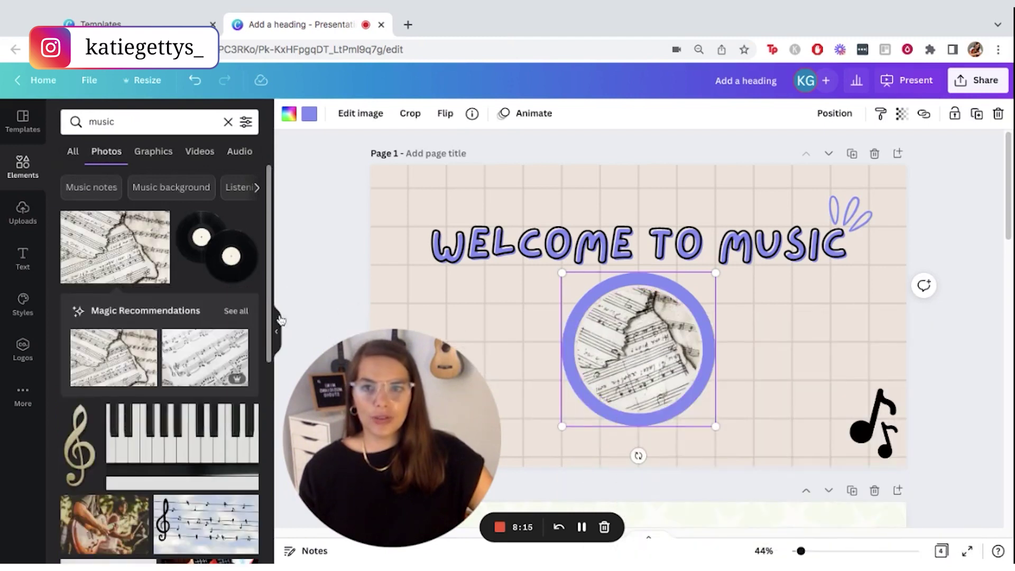
- Replace it with the piano-keys photo, enlarge and reposition the crop, and collapse the panel
left_click_drag(157, 464, 650, 341)
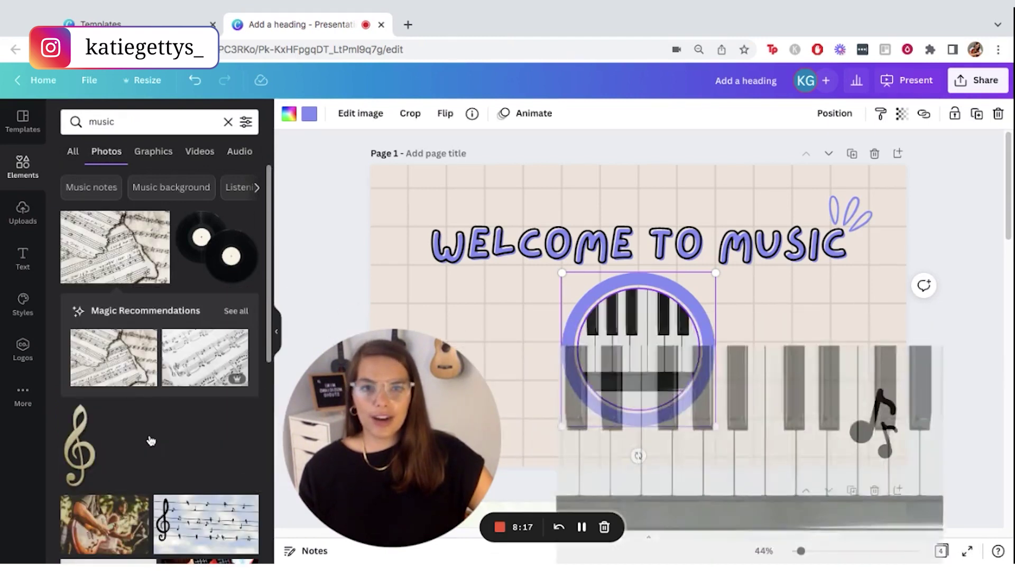
double_click(651, 342)
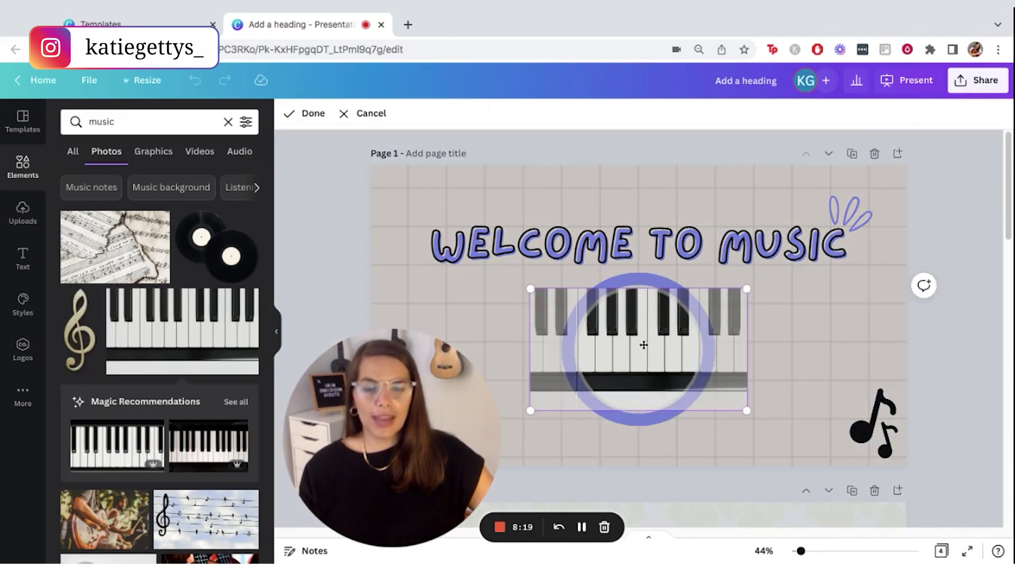
left_click_drag(530, 411, 428, 467)
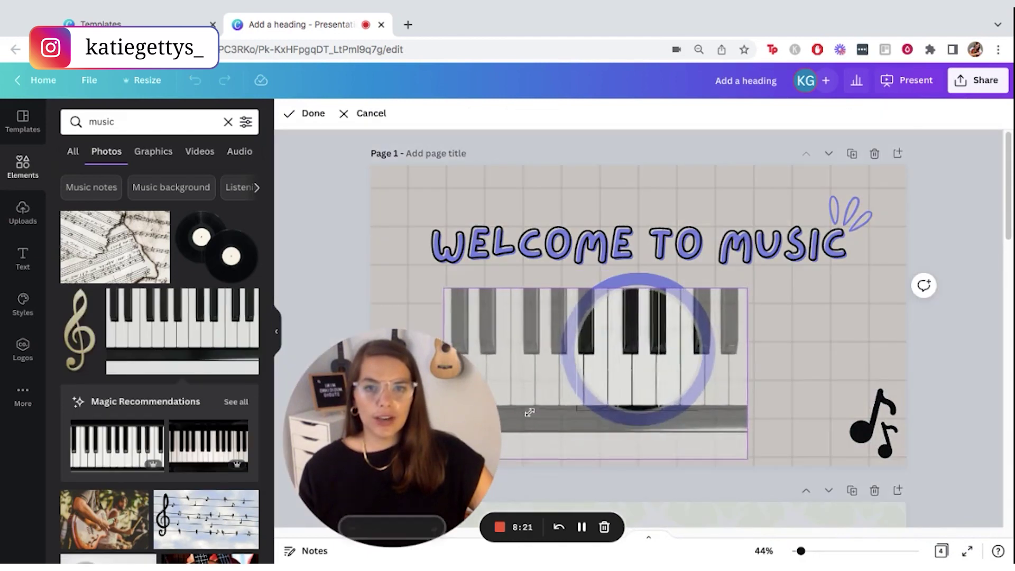
left_click_drag(653, 362, 651, 366)
left_click(805, 320)
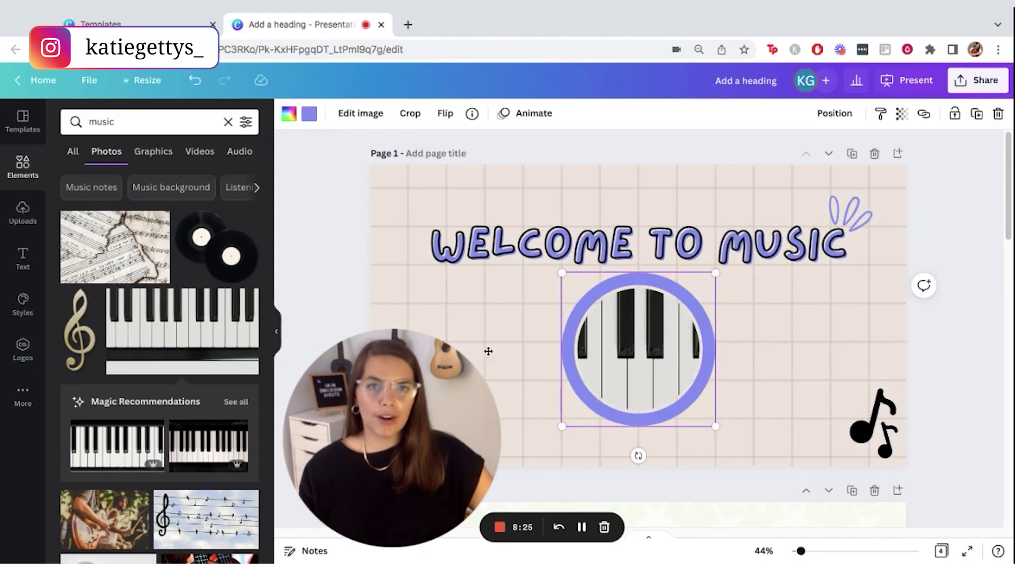
left_click(276, 331)
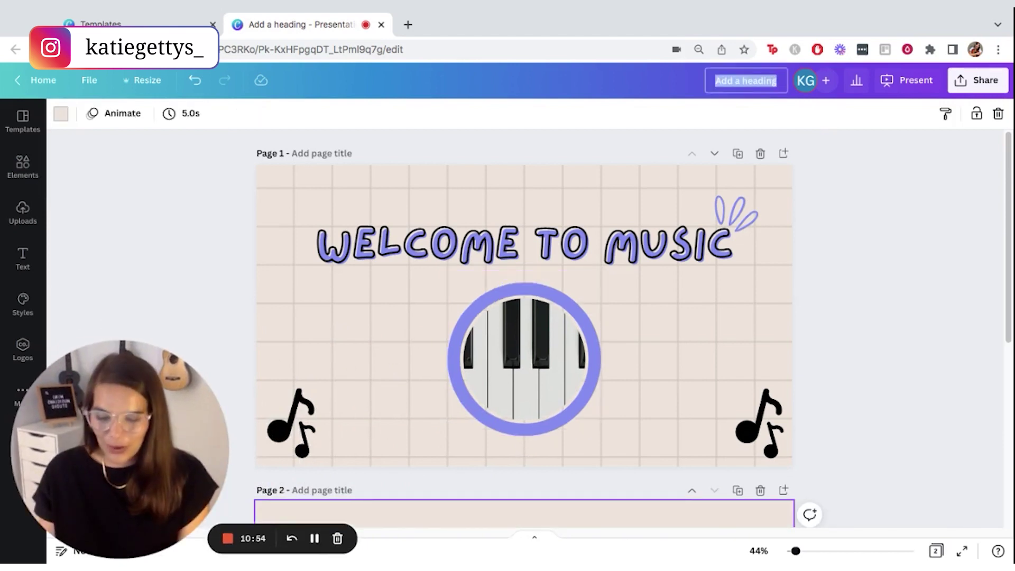
type("Welcome To")
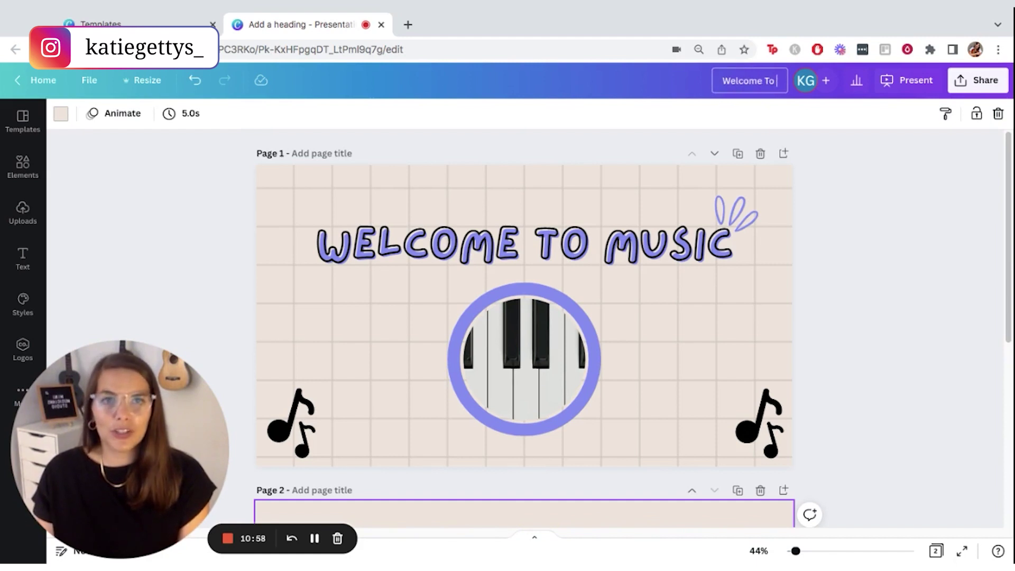
type(" Music")
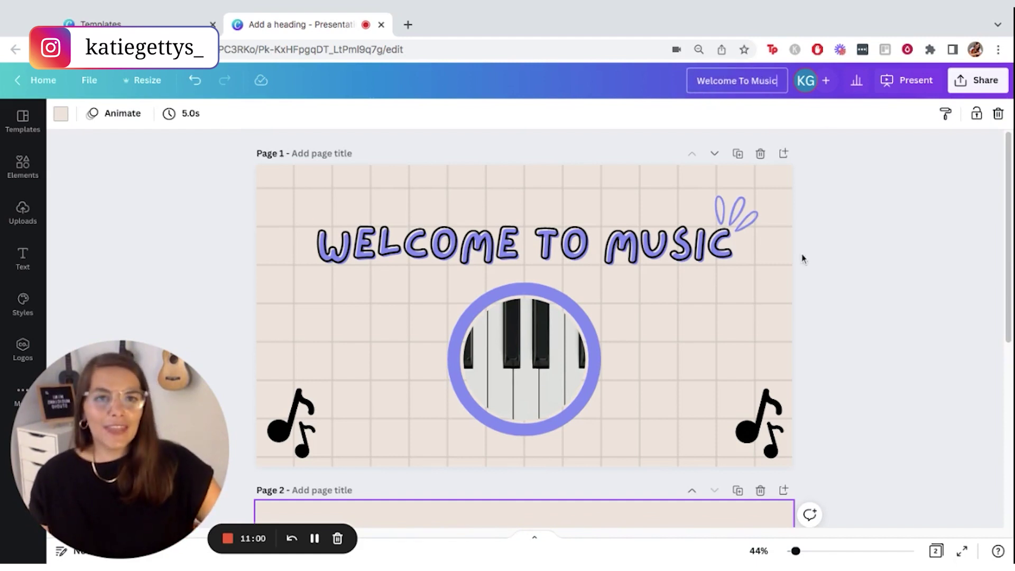
- Confirm the design title 'Welcome To Music' by clicking away from the field
left_click(814, 209)
- Check the Share download settings: keep PDF Standard as file type and all pages selected
left_click(981, 78)
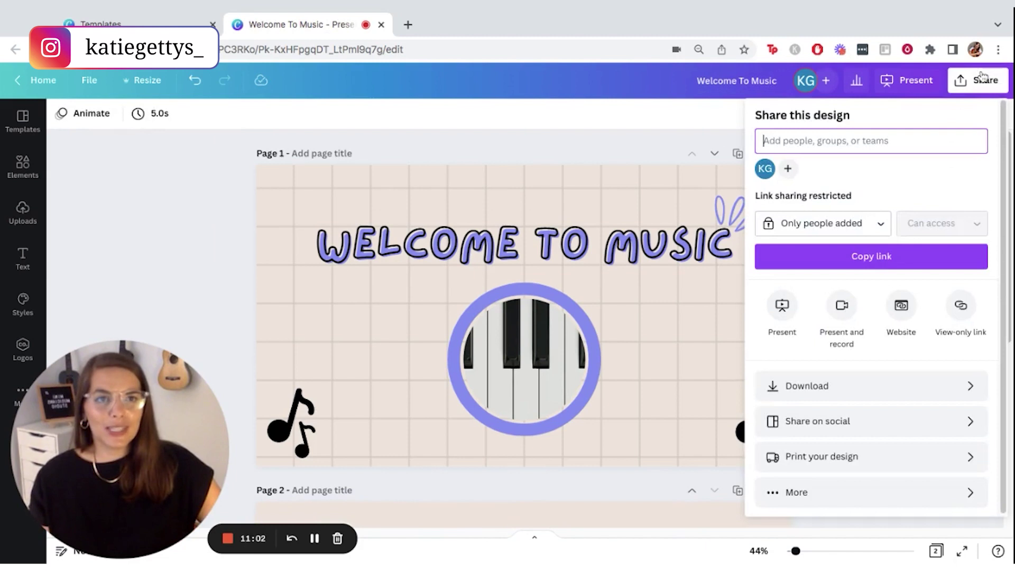
left_click(846, 387)
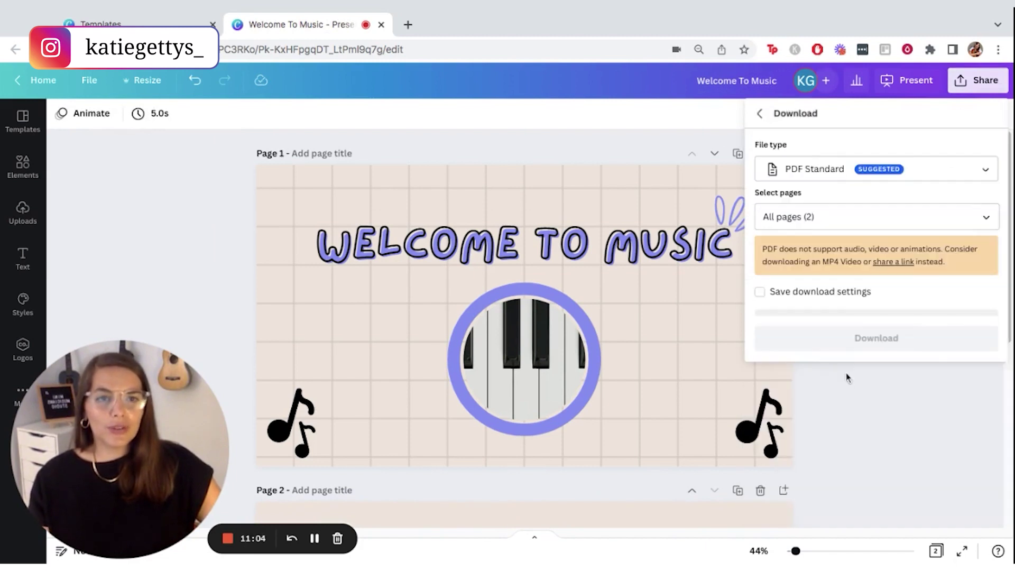
left_click(837, 169)
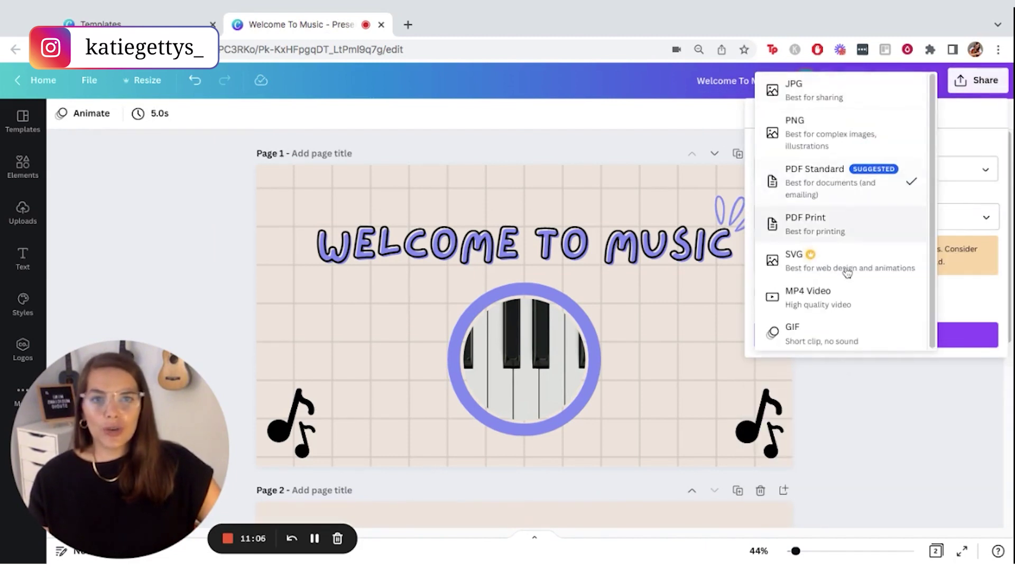
left_click(829, 181)
left_click(833, 217)
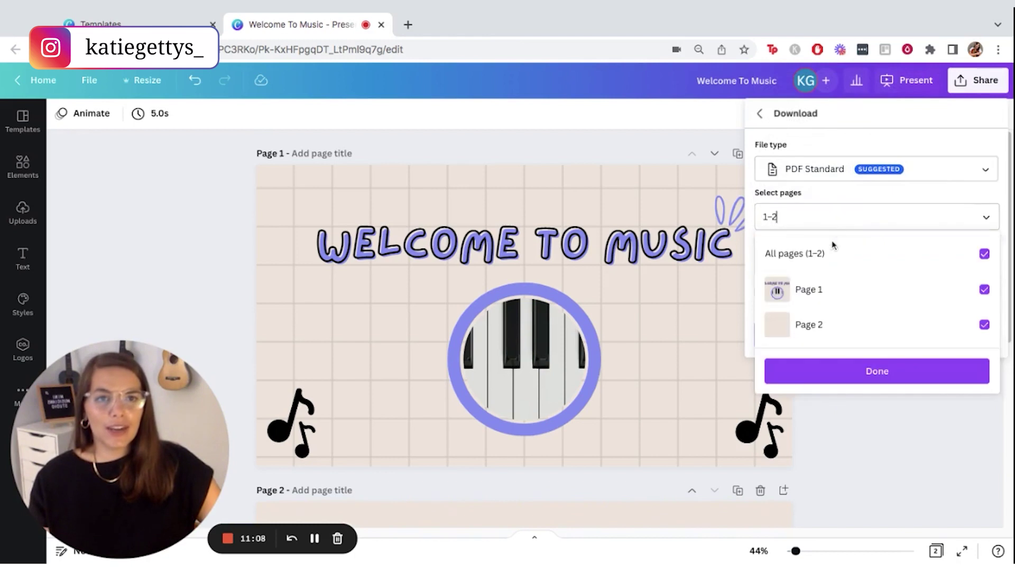
left_click(819, 220)
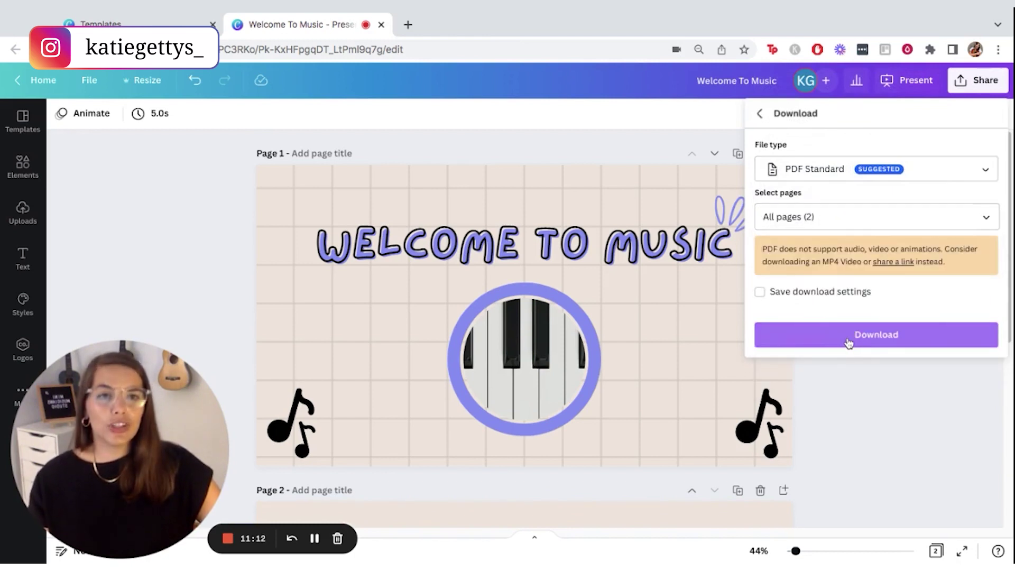
- Copy a template link for the Welcome To Music design, then dismiss the sharing panel
left_click(760, 117)
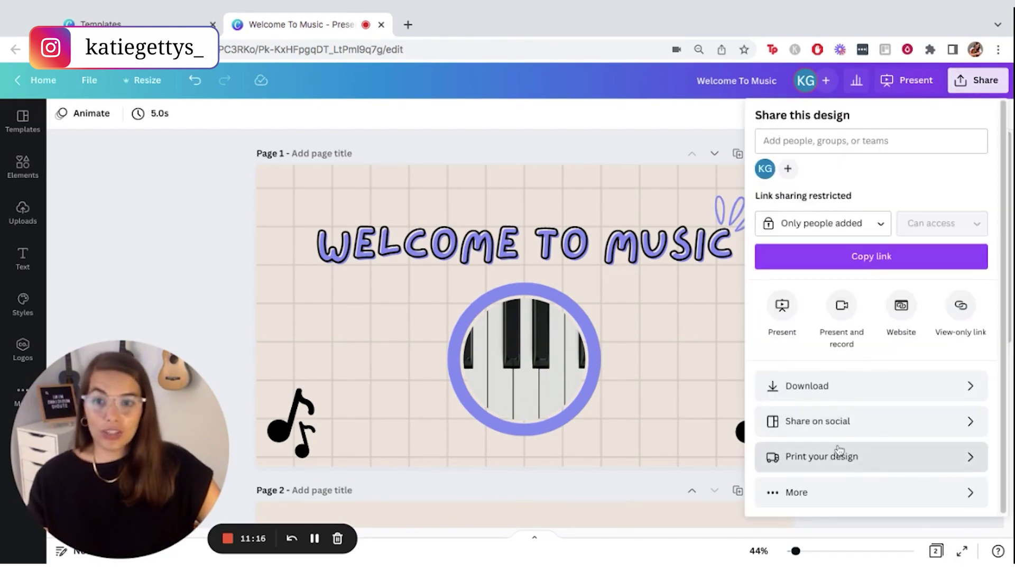
left_click(809, 492)
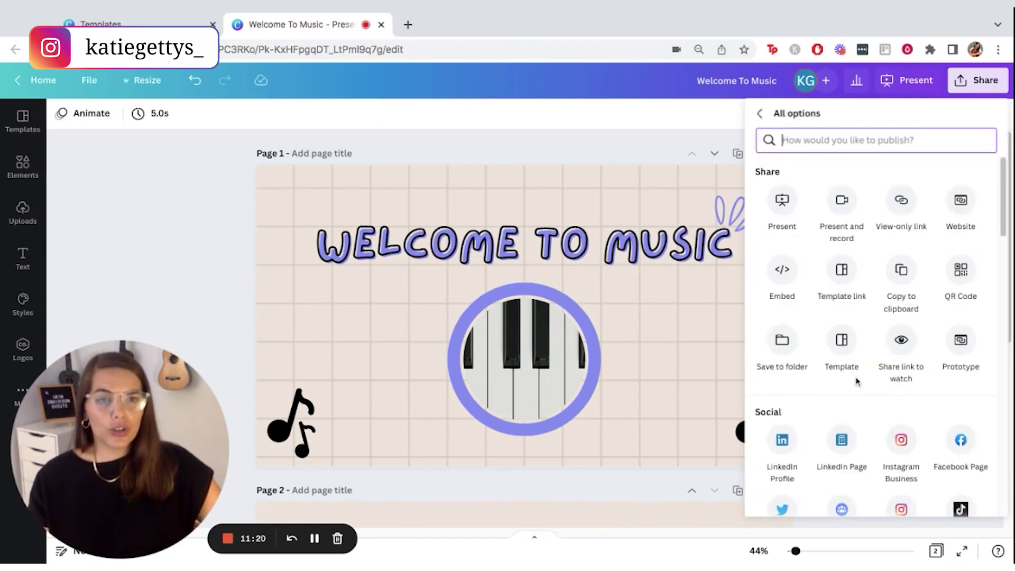
left_click(839, 272)
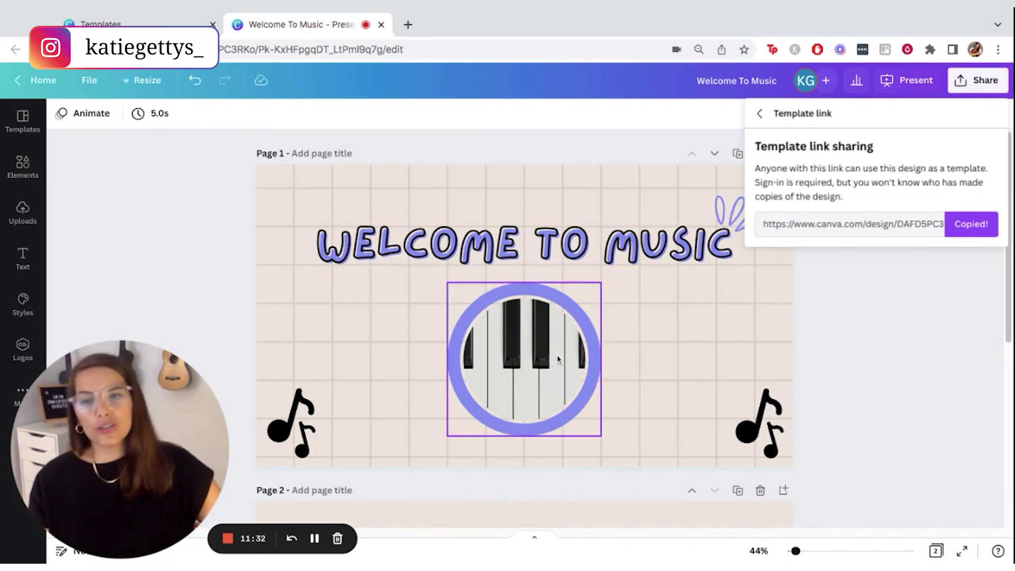
left_click(515, 264)
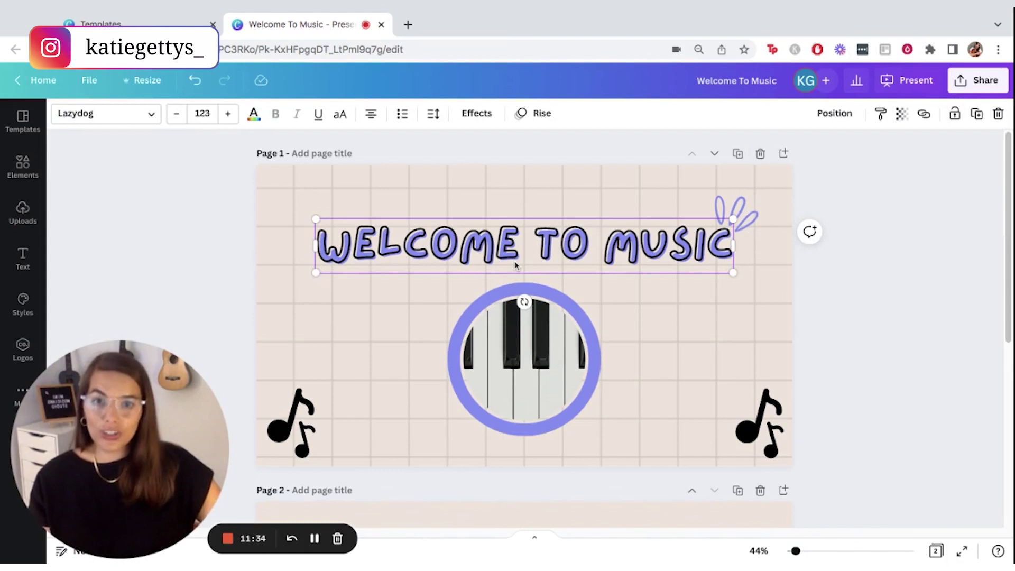